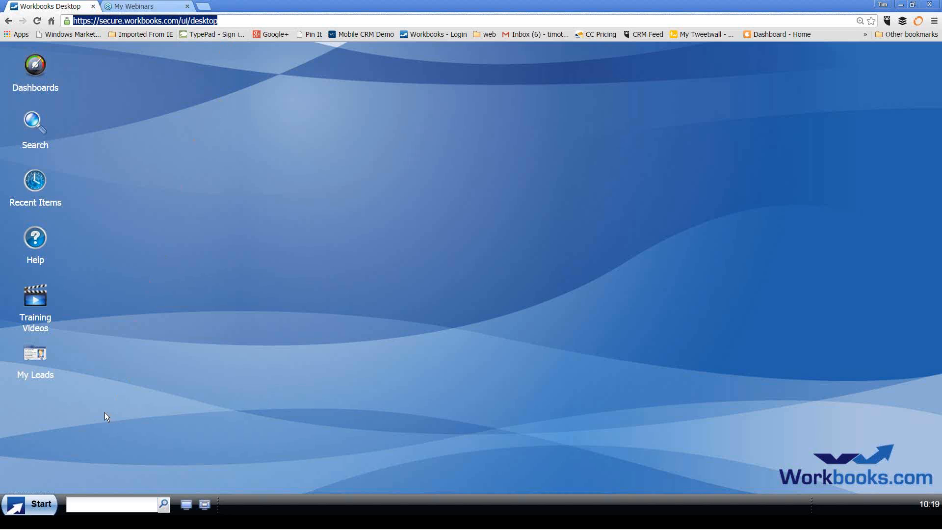
# Reopen the Start menu listing People, Organisations, Activities, Cases, Sales, Marketing and Finance
pyautogui.click(47, 513)
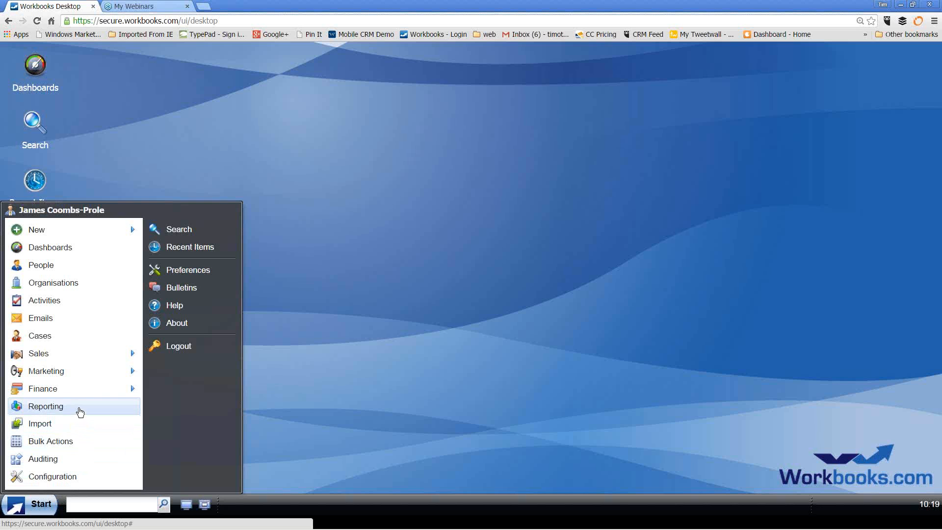
pyautogui.moveTo(78, 391)
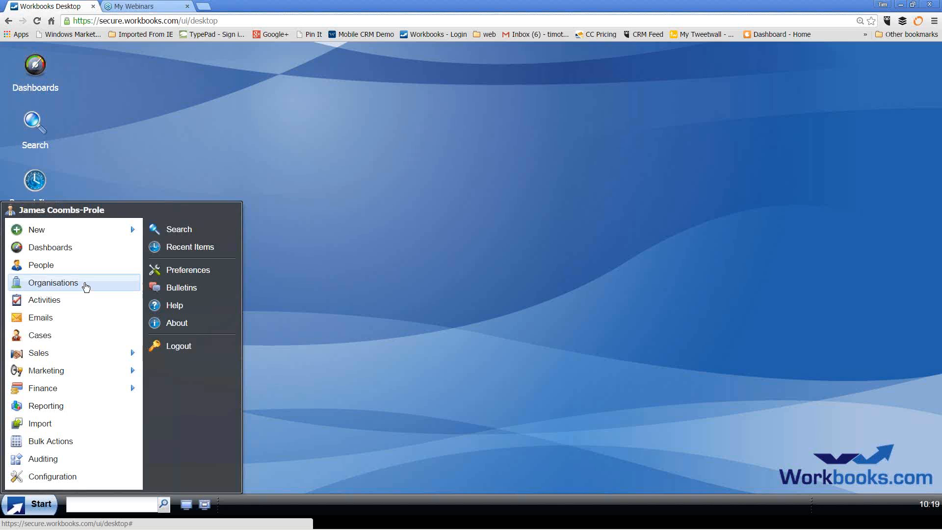
pyautogui.click(300, 295)
pyautogui.click(126, 501)
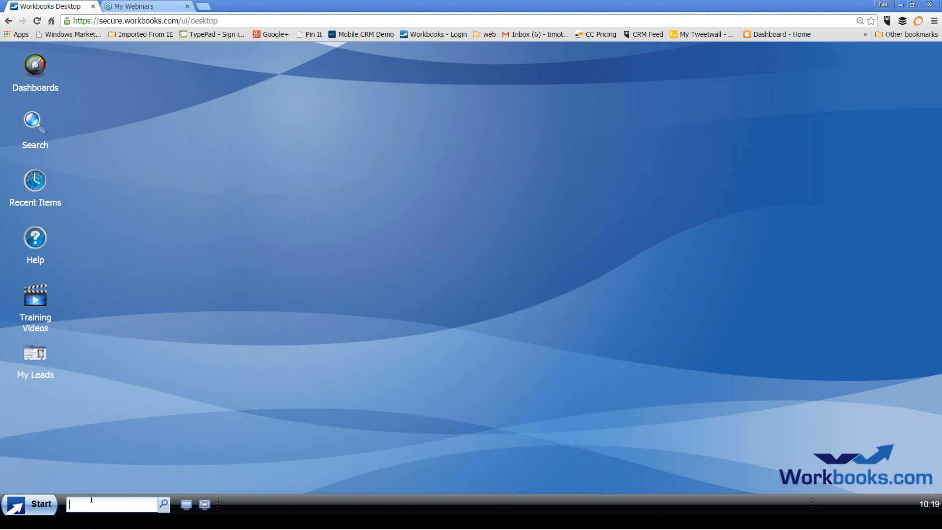
pyautogui.click(42, 505)
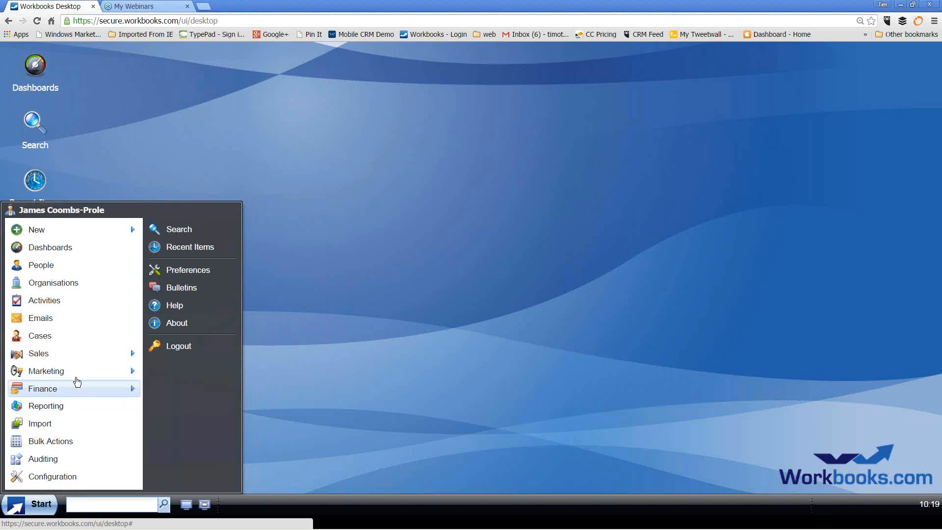
# Filter Organisations to Prospects, return to all 229, go to page two and open Atlantic Computer Supplies
pyautogui.click(92, 288)
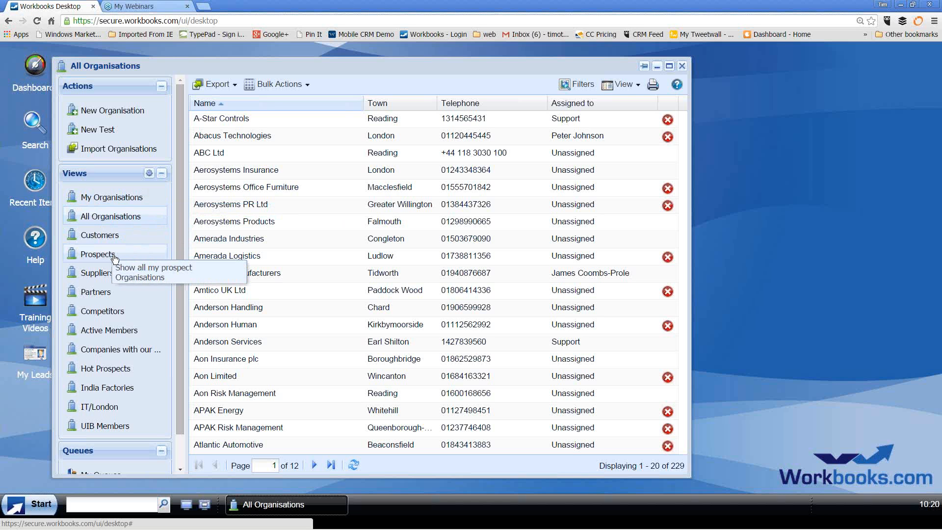
pyautogui.click(114, 256)
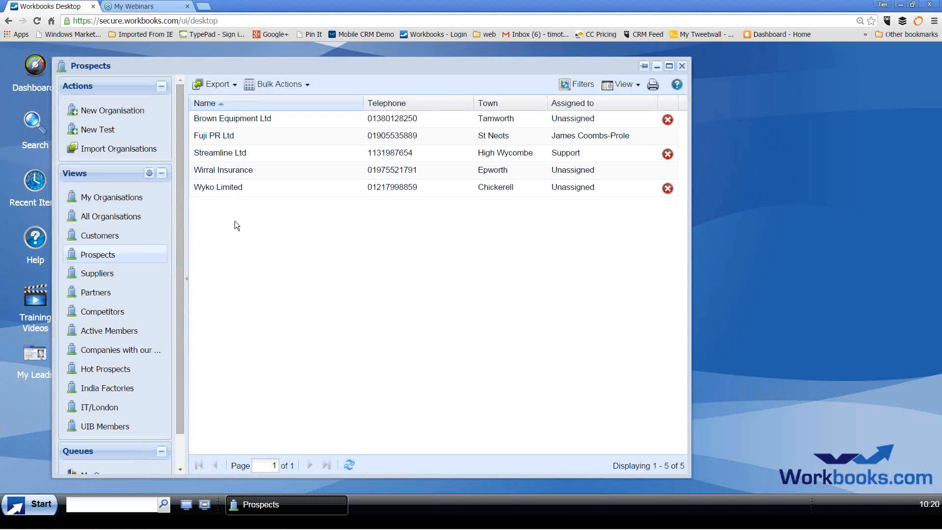
pyautogui.click(147, 224)
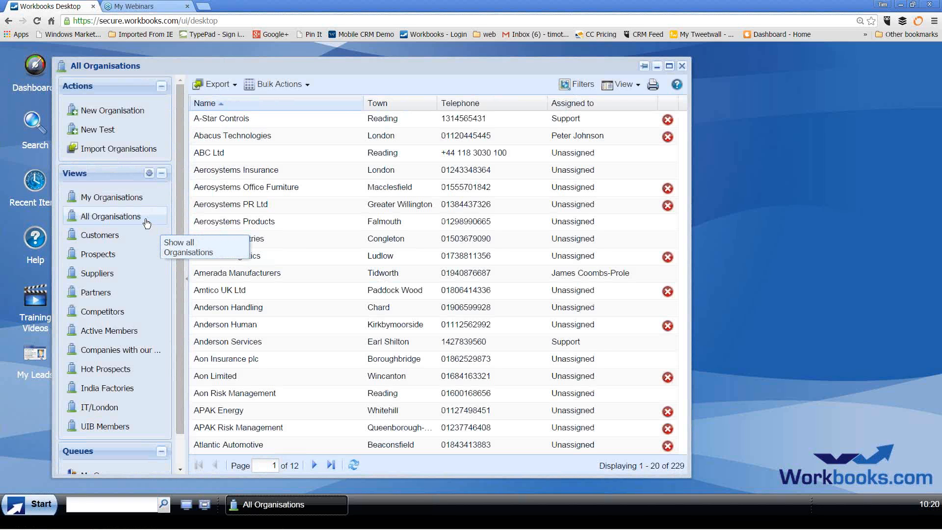
pyautogui.click(314, 464)
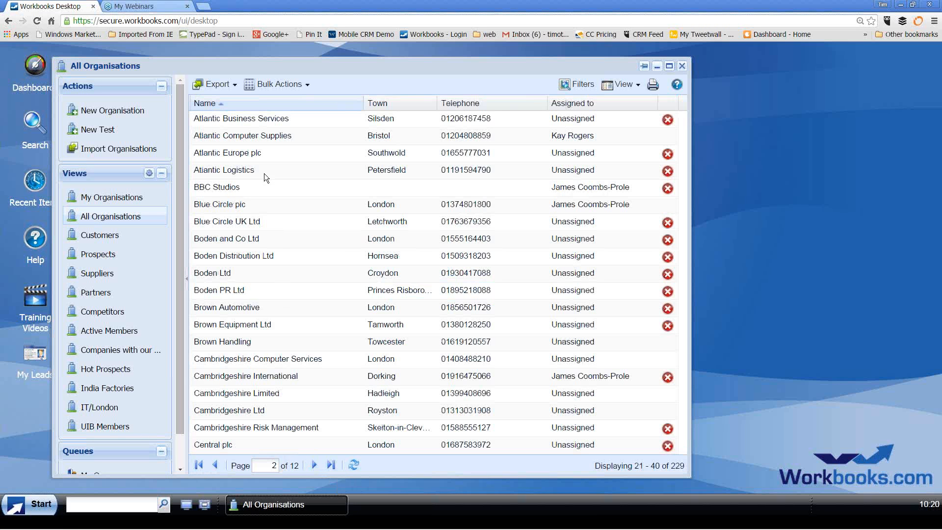
pyautogui.click(253, 137)
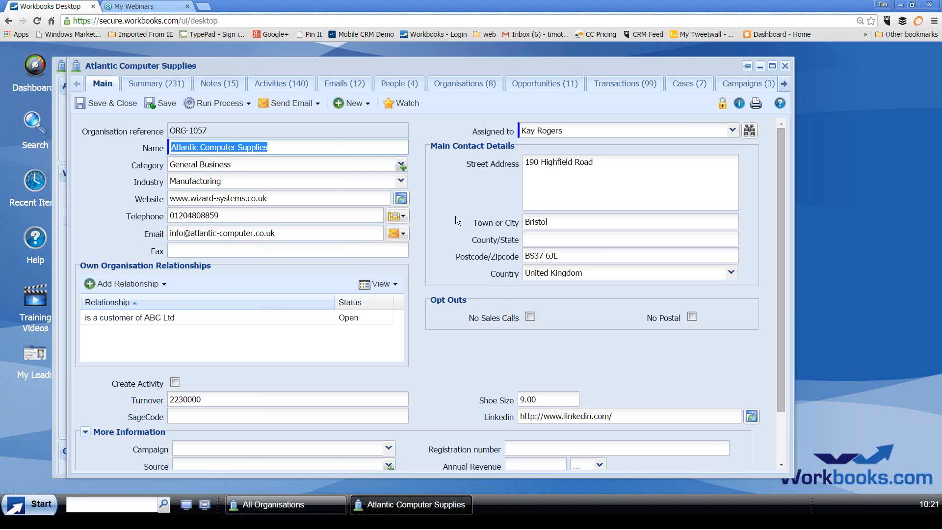
# Check the Industry choices on Atlantic Computer Supplies, keeping Manufacturing unchanged
pyautogui.click(400, 181)
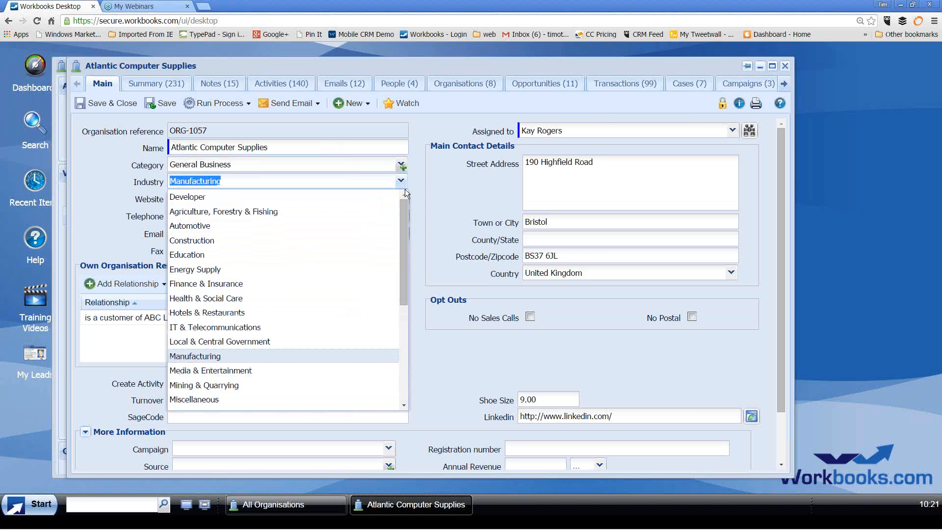
pyautogui.click(440, 225)
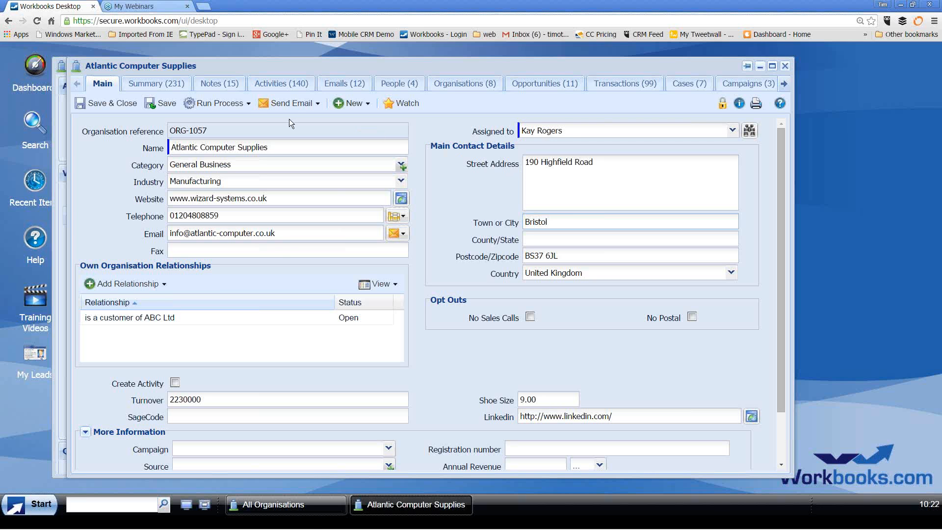
# Browse the Notes and Activities tabs, widen Due Date to full dates, then show the 12 emails
pyautogui.click(223, 86)
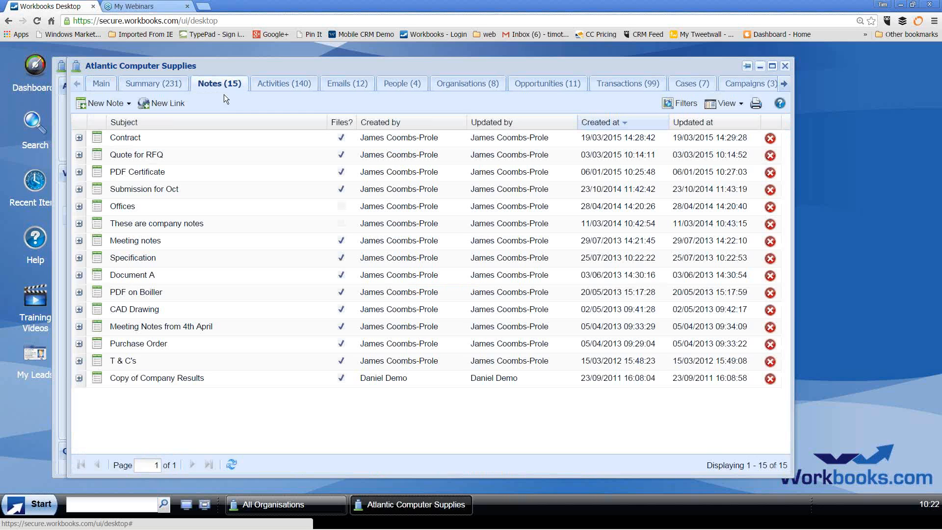
pyautogui.click(282, 84)
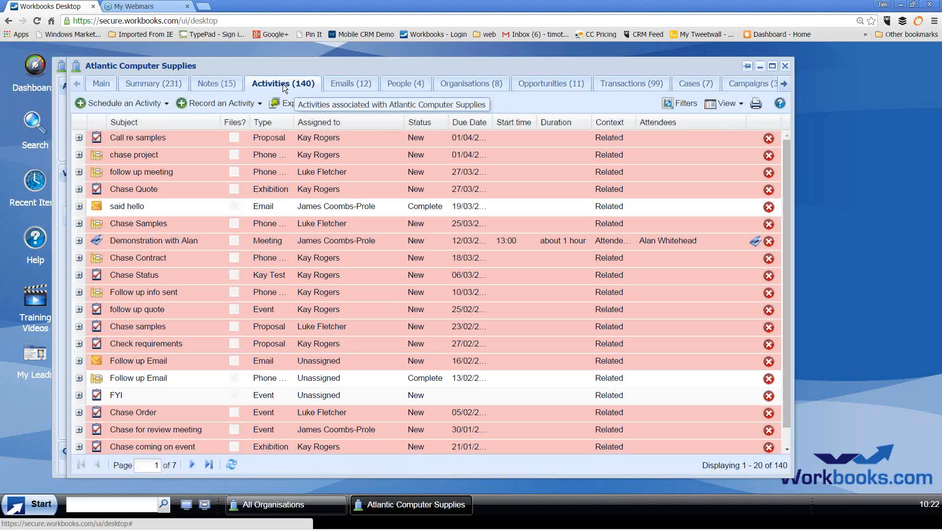
pyautogui.click(167, 103)
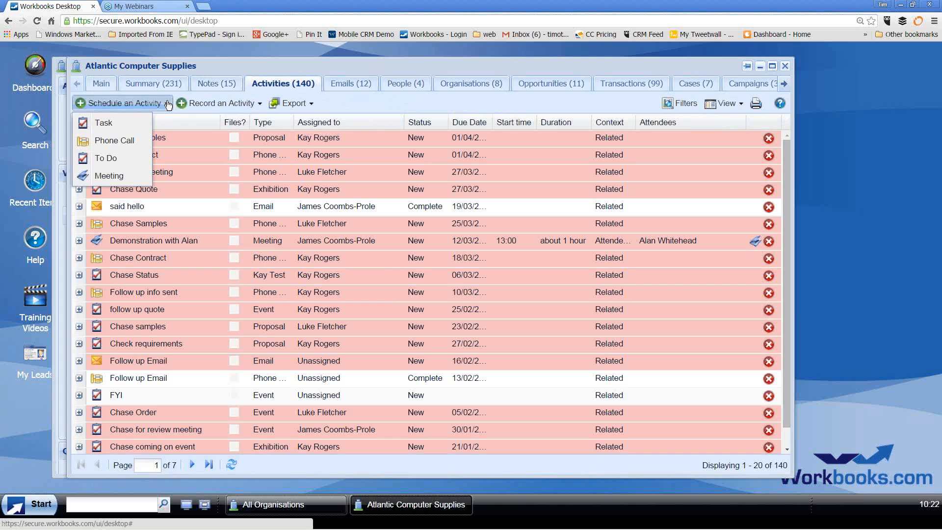
pyautogui.click(352, 98)
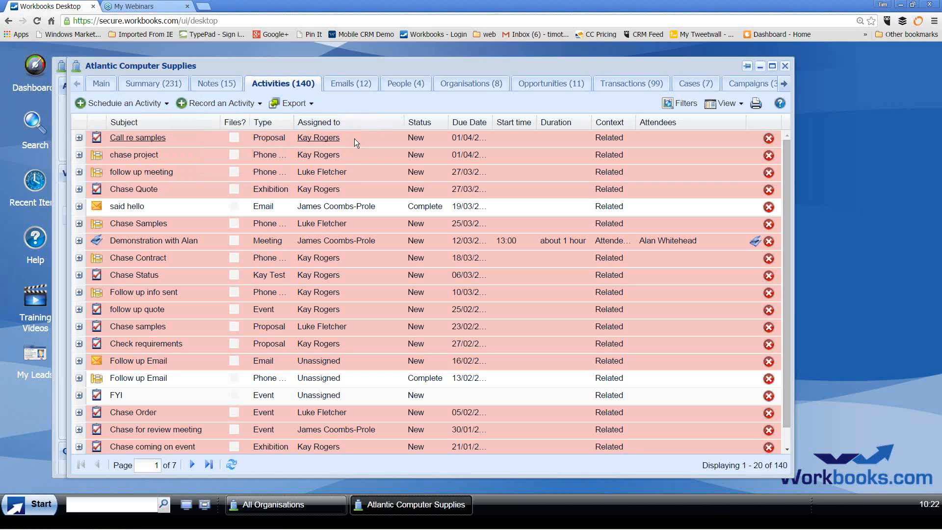
pyautogui.moveTo(491, 122); pyautogui.dragTo(498, 124)
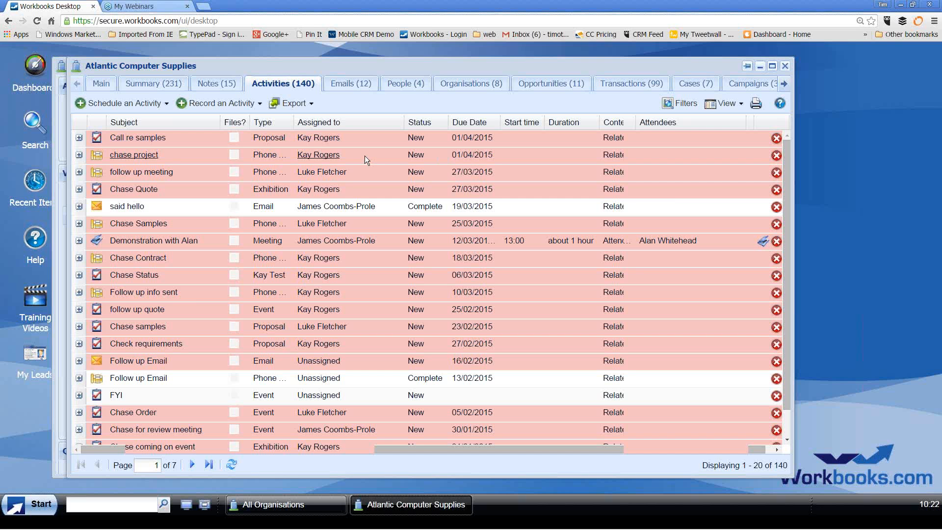
pyautogui.click(343, 84)
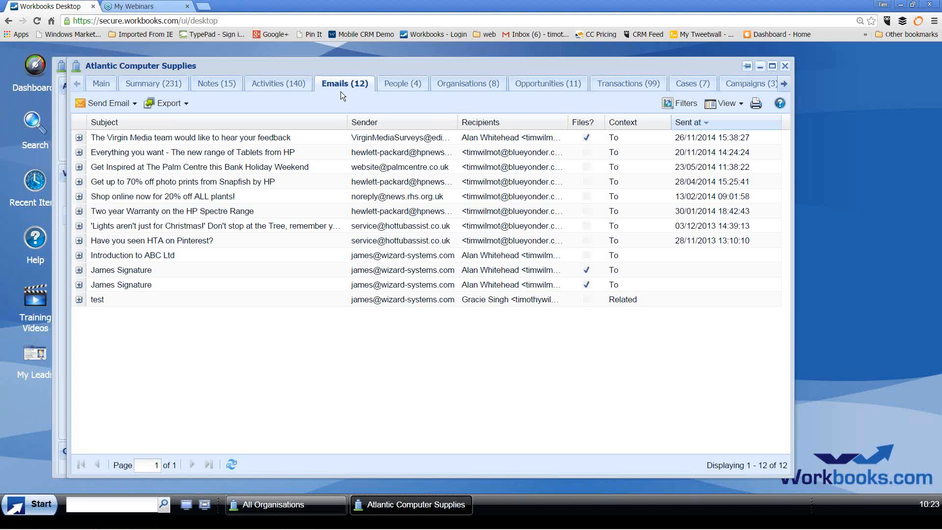
# Review the People (4) tab, then switch to the Opportunities (11) tab
pyautogui.click(396, 85)
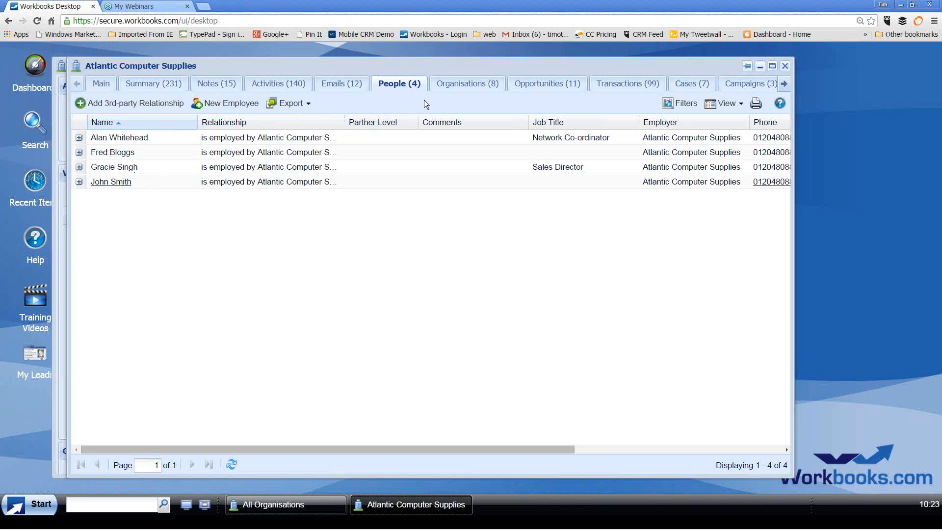
pyautogui.click(536, 87)
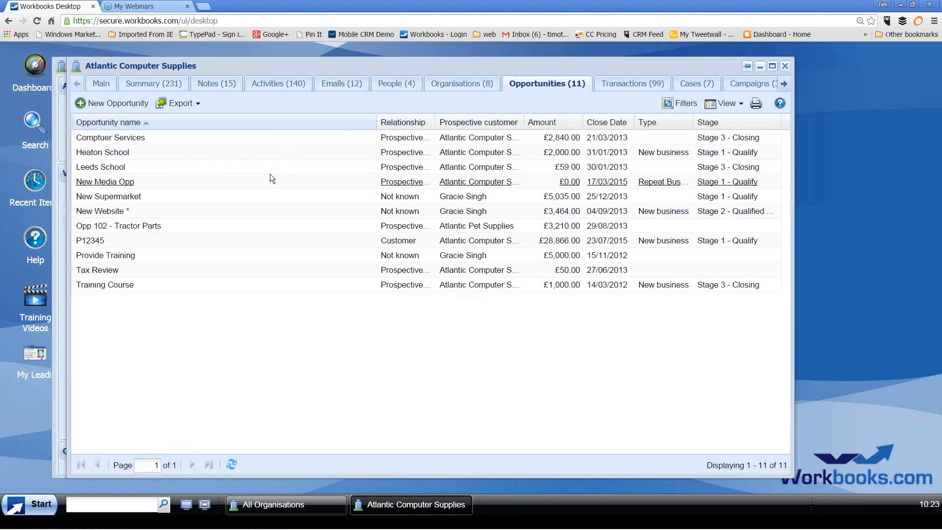
pyautogui.click(102, 211)
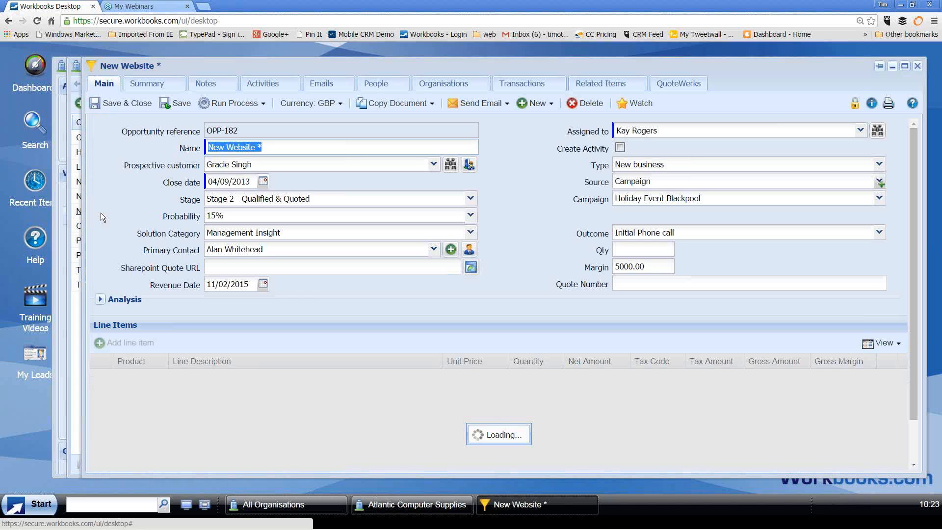
pyautogui.click(268, 147)
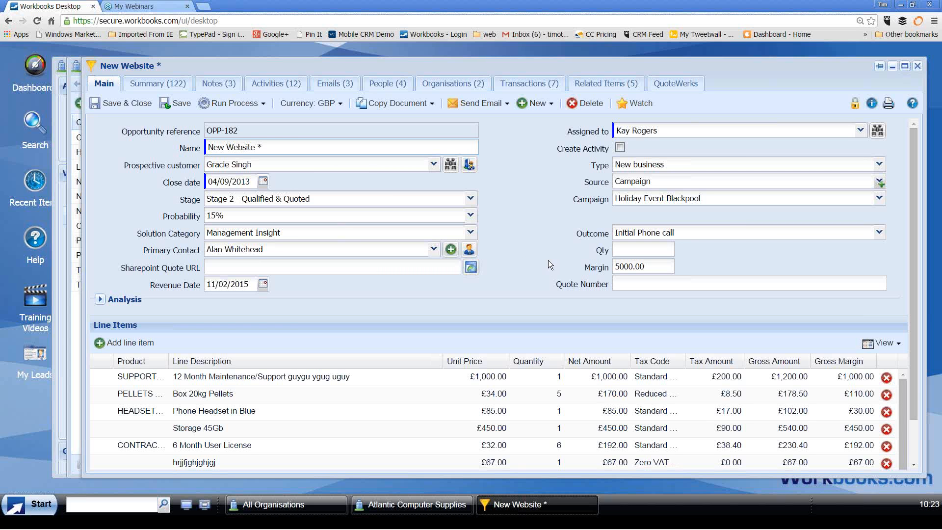
pyautogui.moveTo(274, 146); pyautogui.dragTo(205, 150)
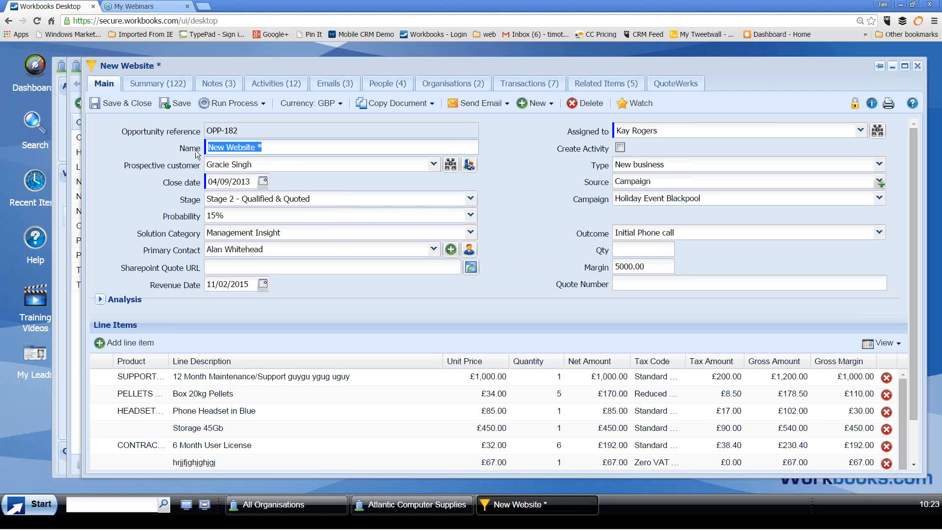
pyautogui.click(249, 181)
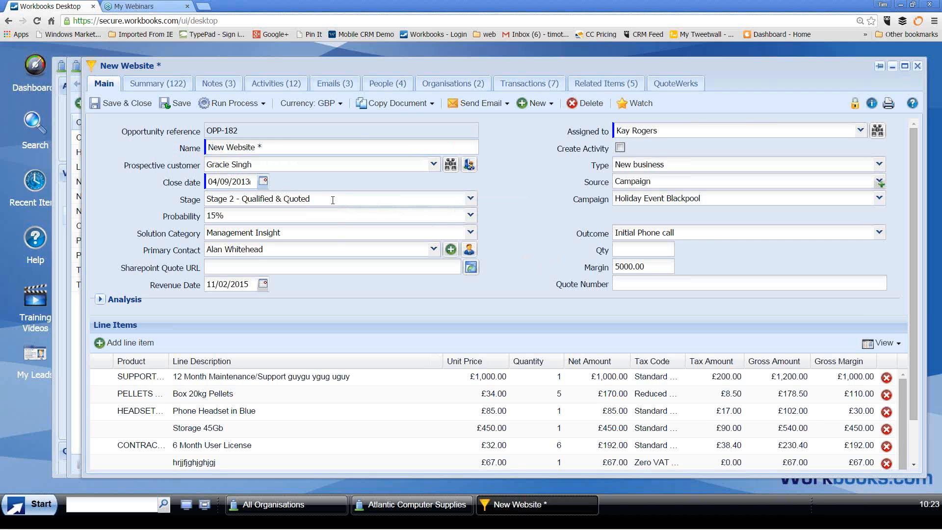
pyautogui.click(470, 198)
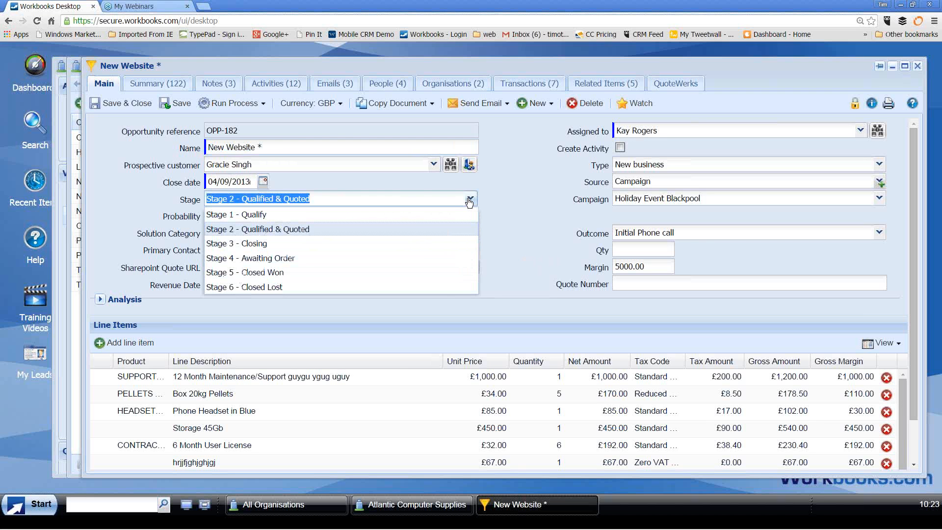
pyautogui.click(501, 198)
pyautogui.click(471, 217)
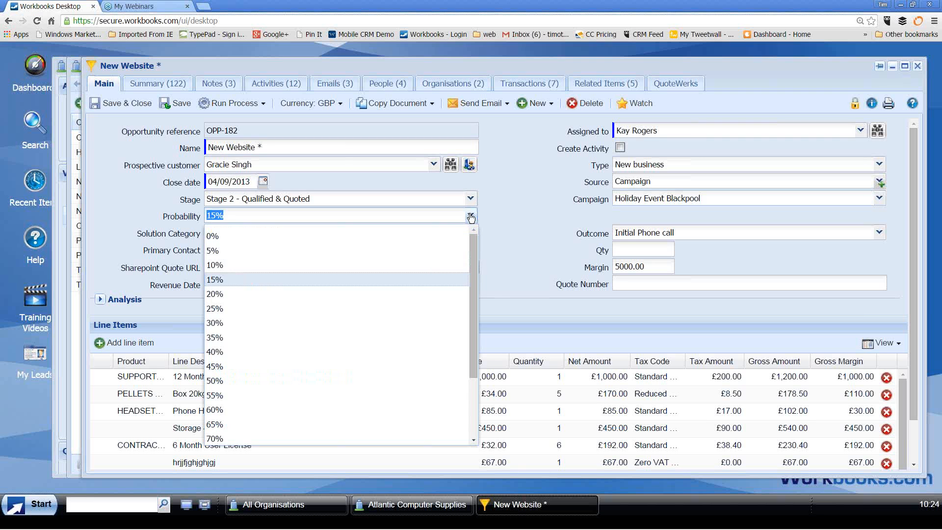
pyautogui.click(520, 207)
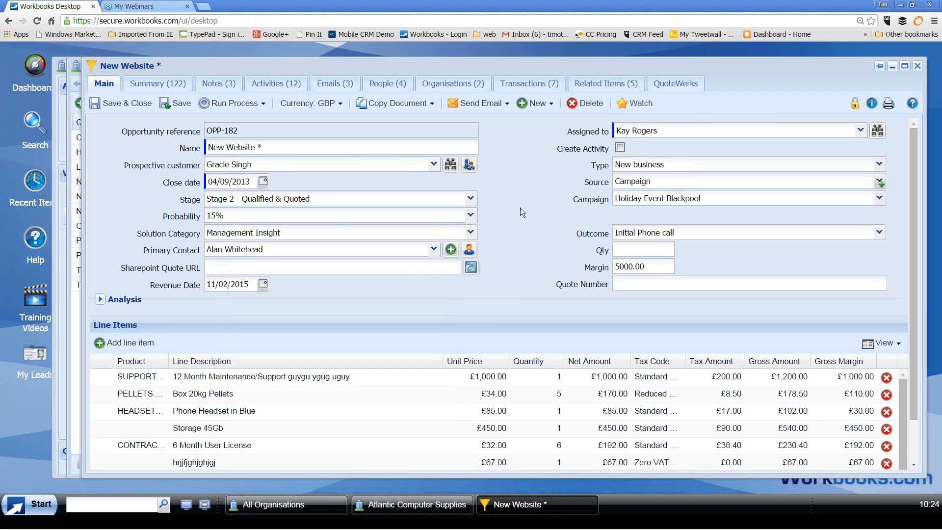
pyautogui.click(471, 233)
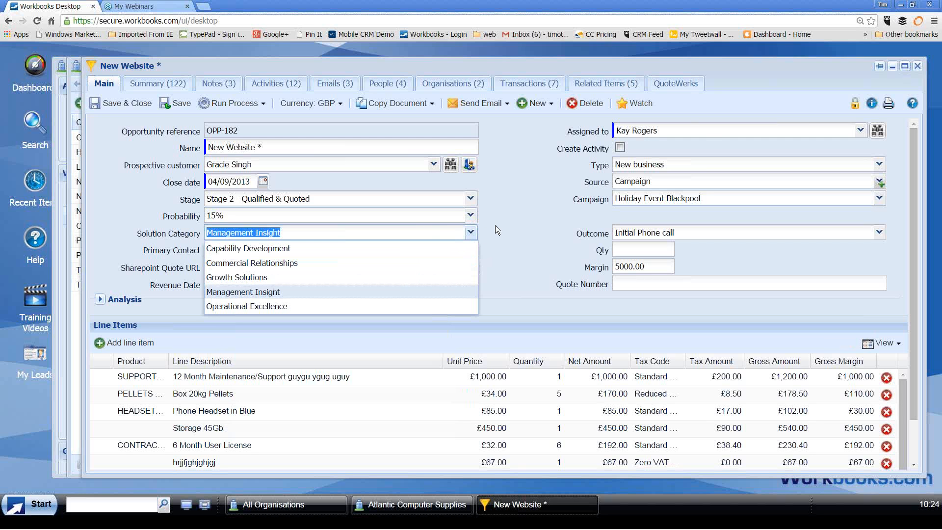
pyautogui.click(493, 226)
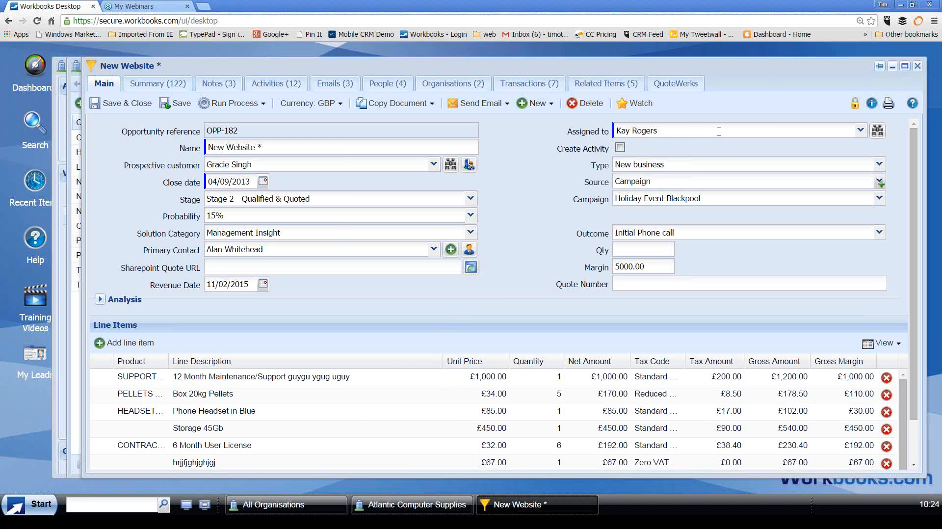
pyautogui.moveTo(691, 126); pyautogui.dragTo(608, 130)
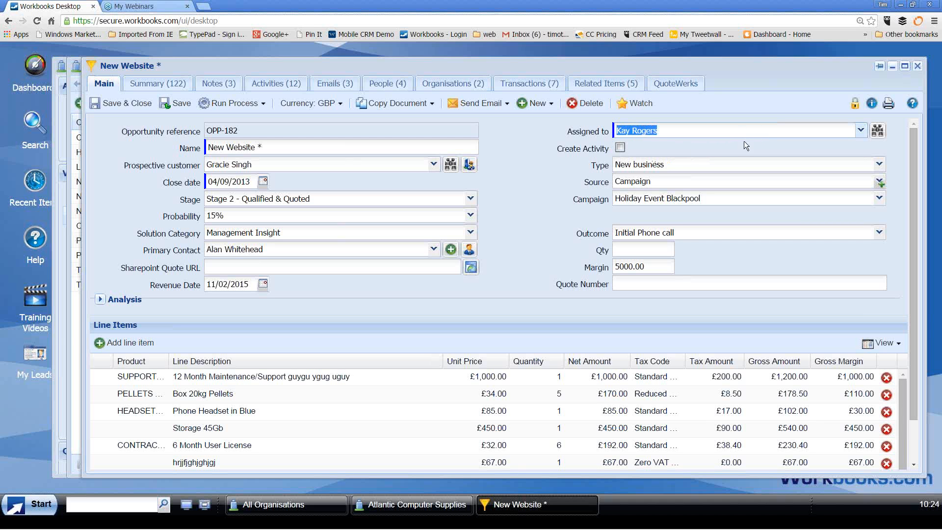
pyautogui.click(879, 182)
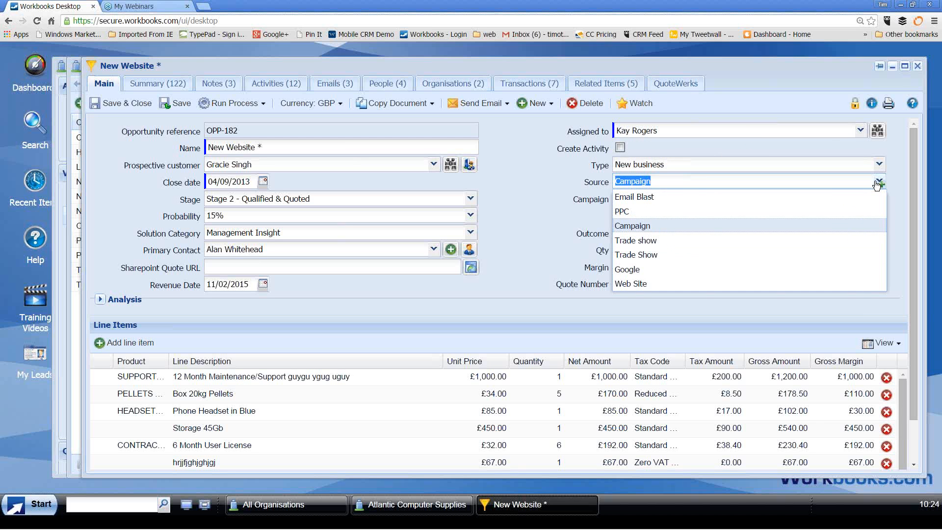
# Leave the New Website source as Campaign and list the Copy Document options
pyautogui.click(633, 225)
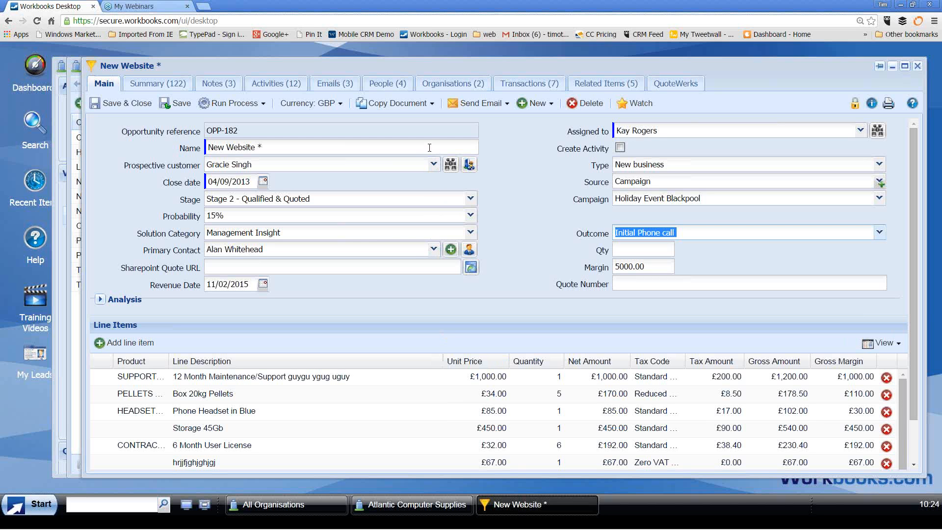
pyautogui.click(430, 106)
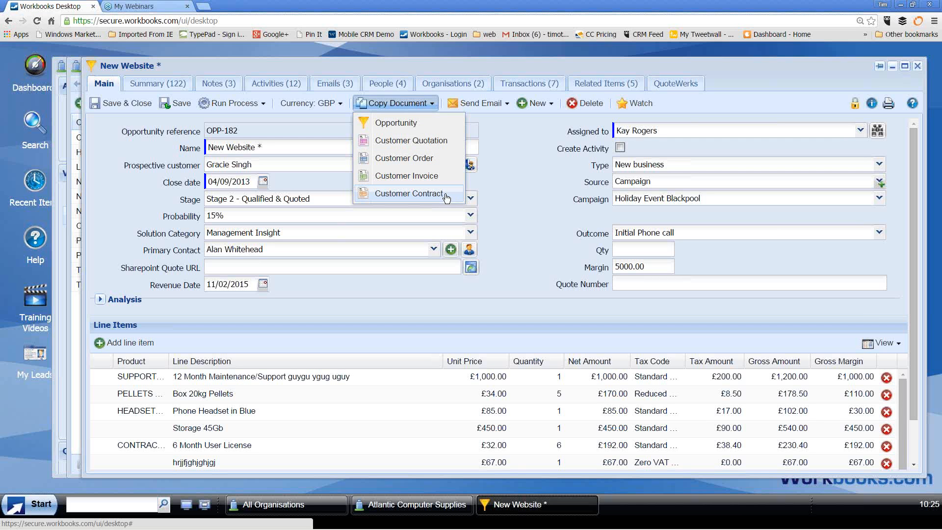
# Dismiss the Copy Document menu and close the New Website opportunity record
pyautogui.click(513, 179)
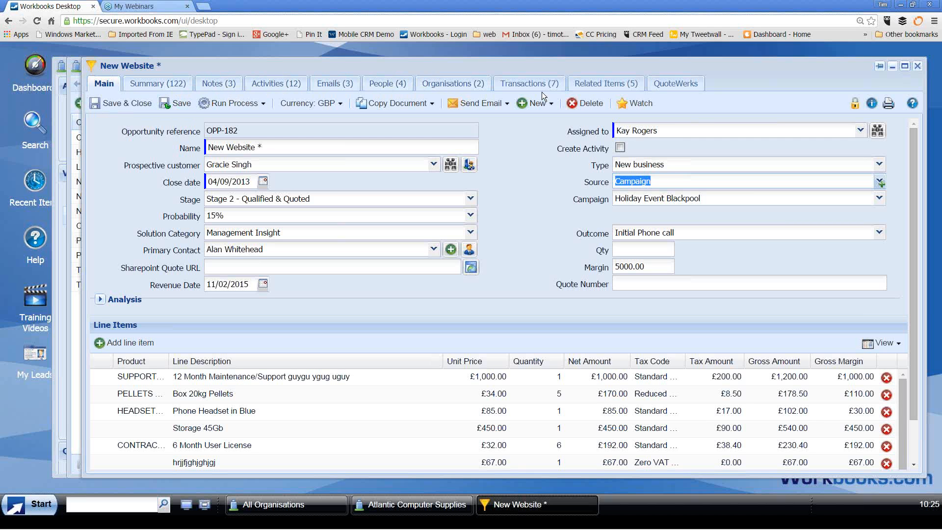
pyautogui.click(917, 66)
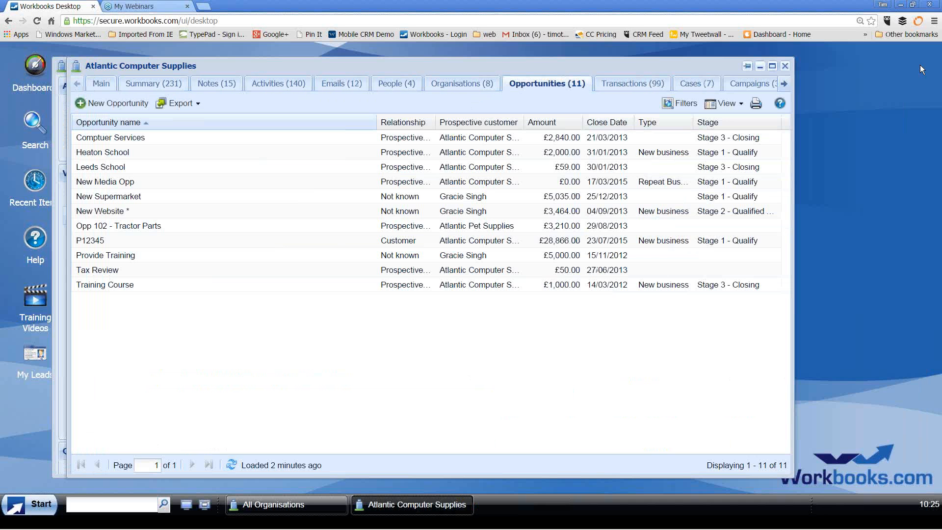
# Switch to the Cases (7) tab, review the CASE-18 consulting-days case, then close it
pyautogui.click(695, 87)
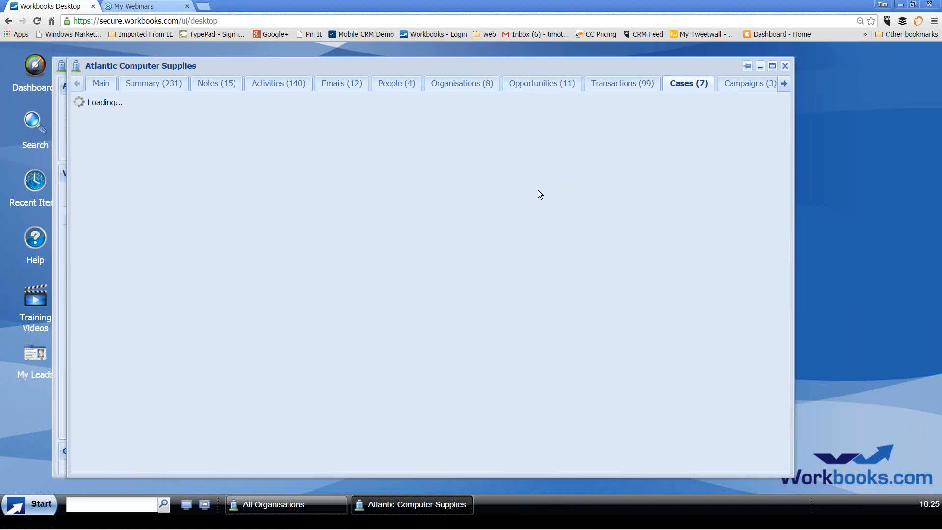
pyautogui.click(264, 189)
pyautogui.click(263, 189)
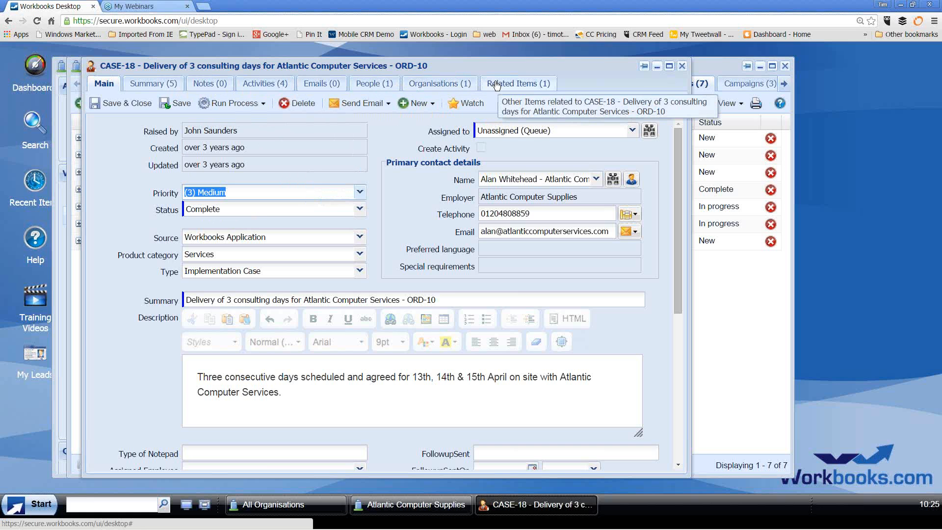
pyautogui.click(683, 66)
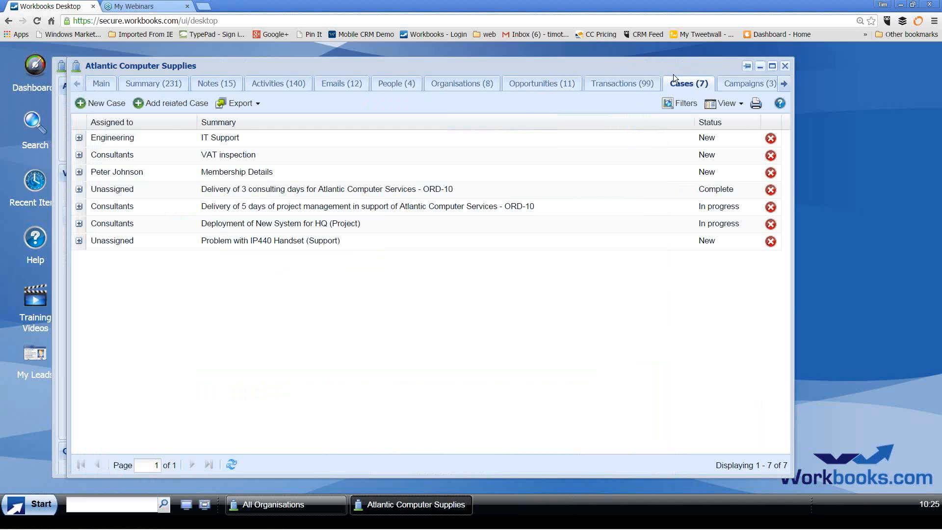
# Close every open record window and reopen the Start menu on the clear desktop
pyautogui.click(187, 505)
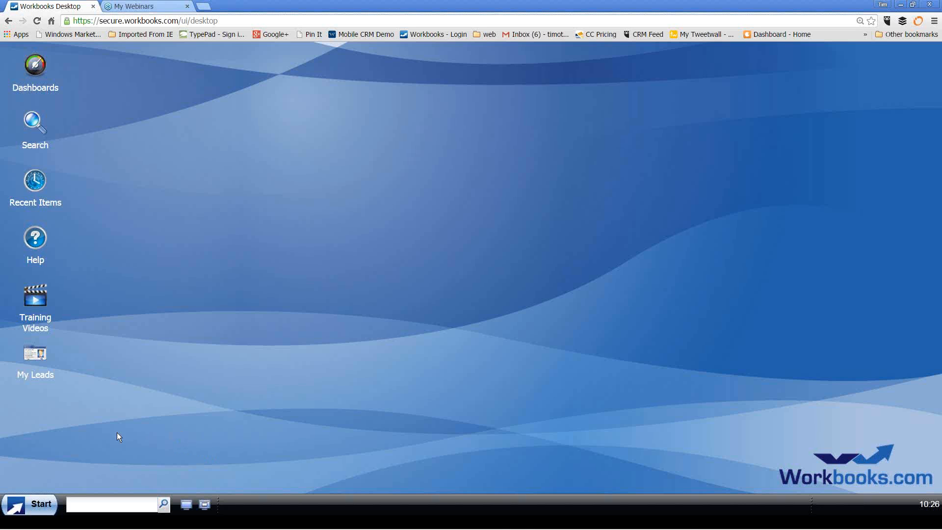
pyautogui.click(46, 512)
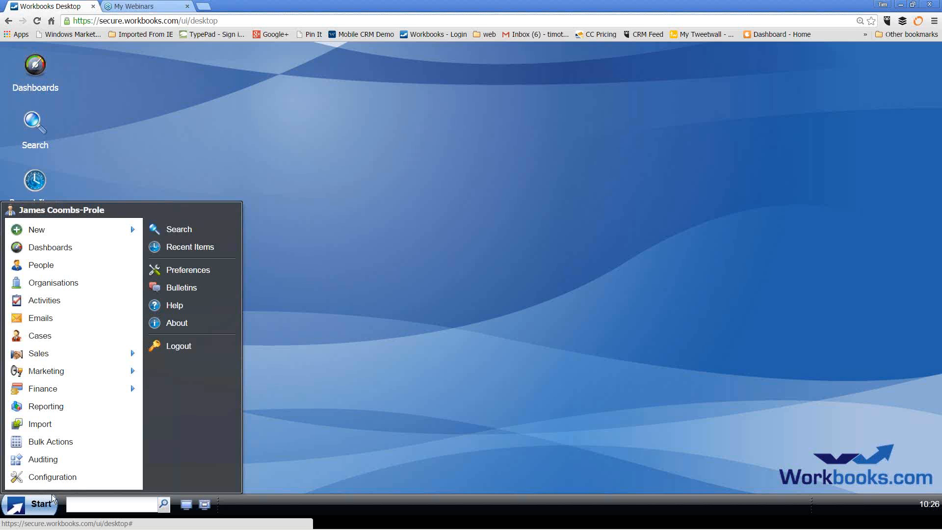
# Open Sales > Leads to show the My Leads list of five open leads
pyautogui.moveTo(63, 234)
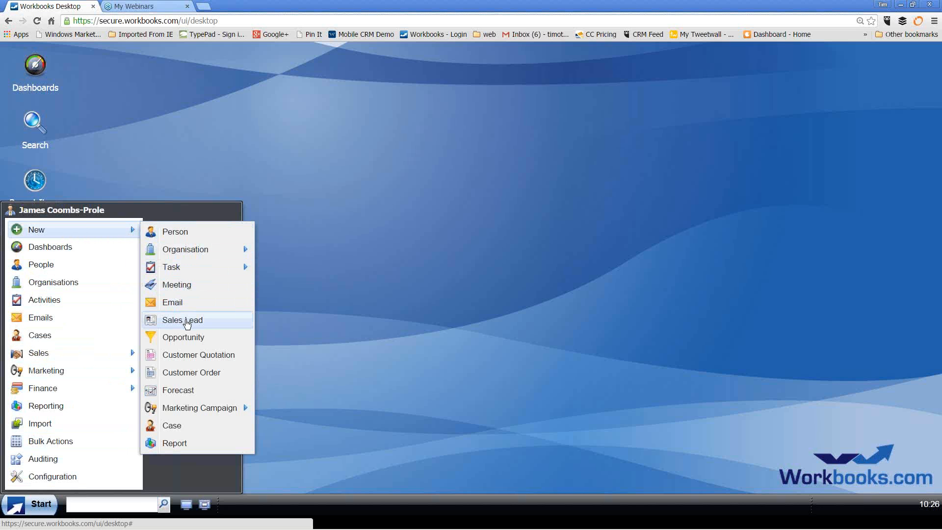
pyautogui.moveTo(81, 355)
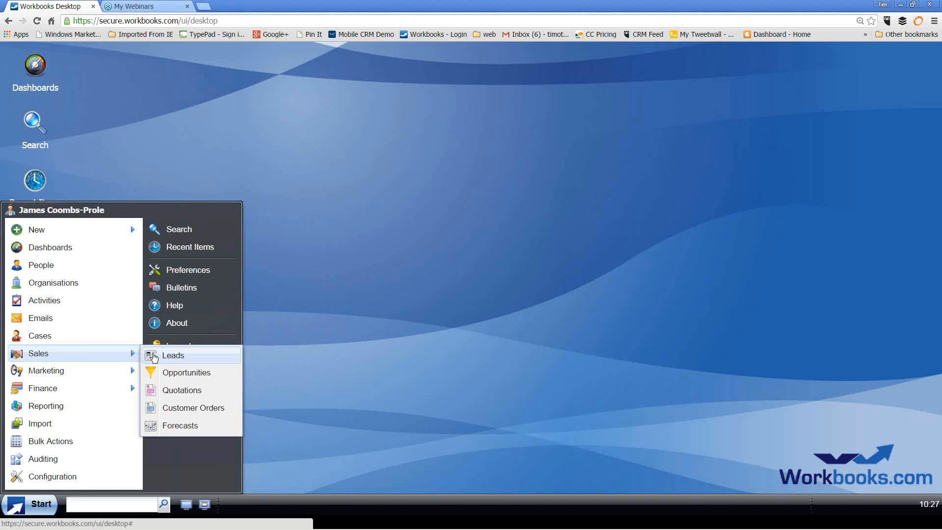
pyautogui.click(172, 356)
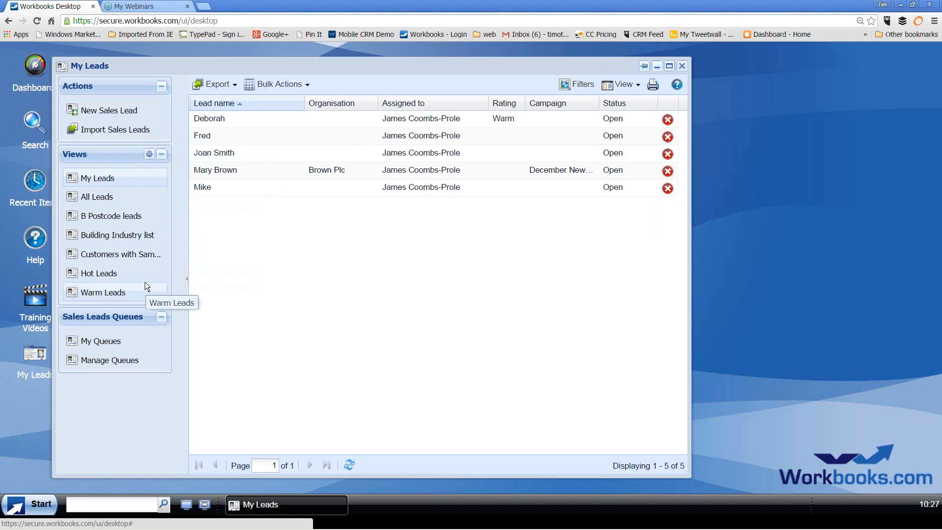
# Create a new sales lead with the name Greg and save it
pyautogui.click(118, 118)
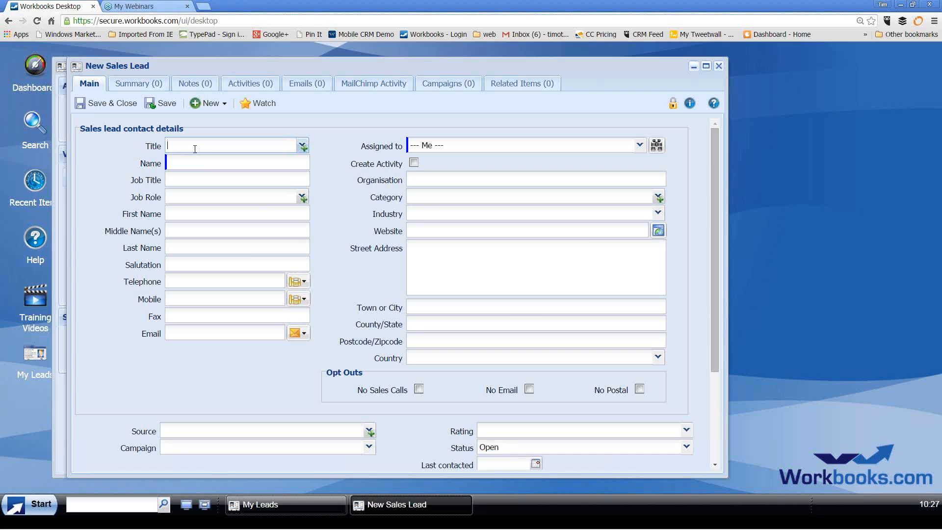
pyautogui.click(181, 158)
pyautogui.write('Greg')
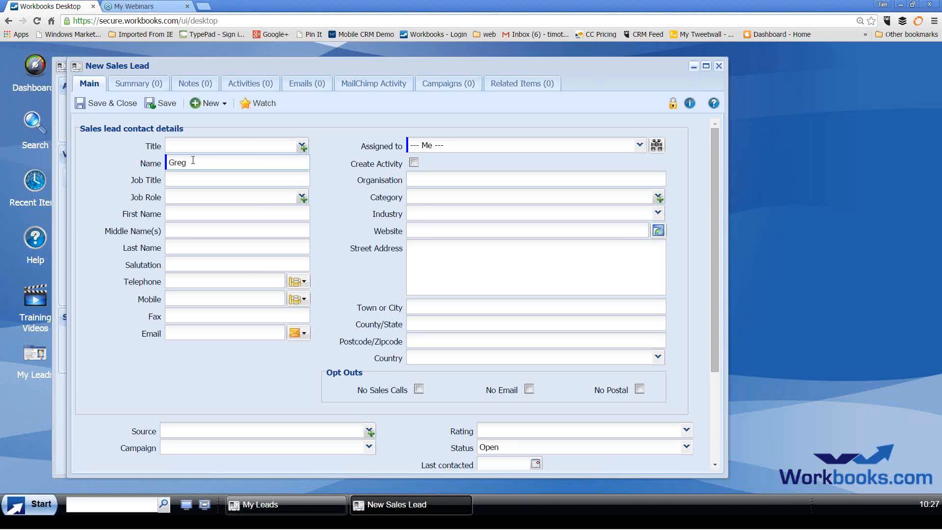
pyautogui.click(126, 103)
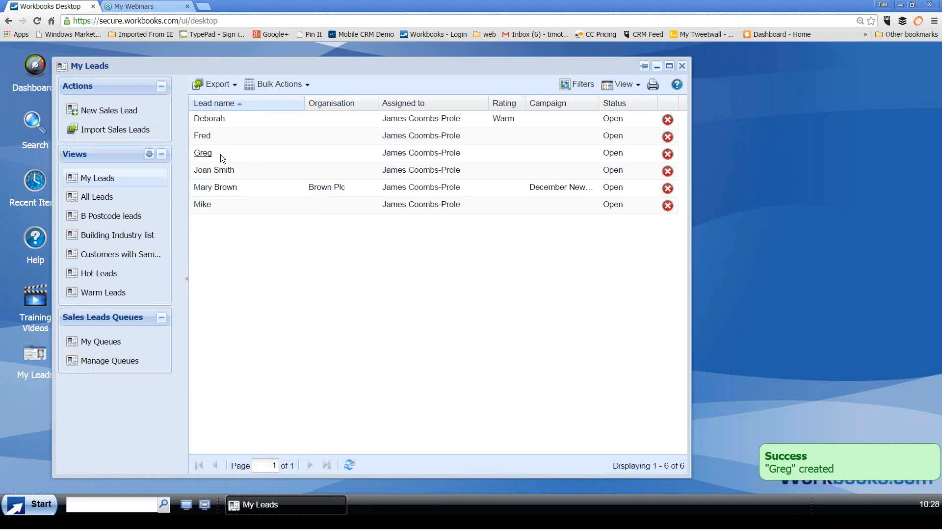
pyautogui.click(228, 190)
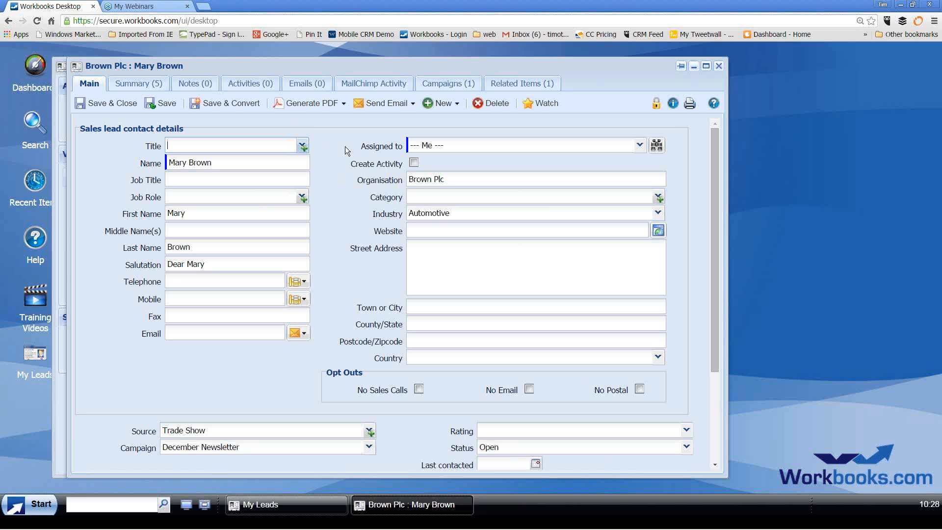
pyautogui.click(254, 108)
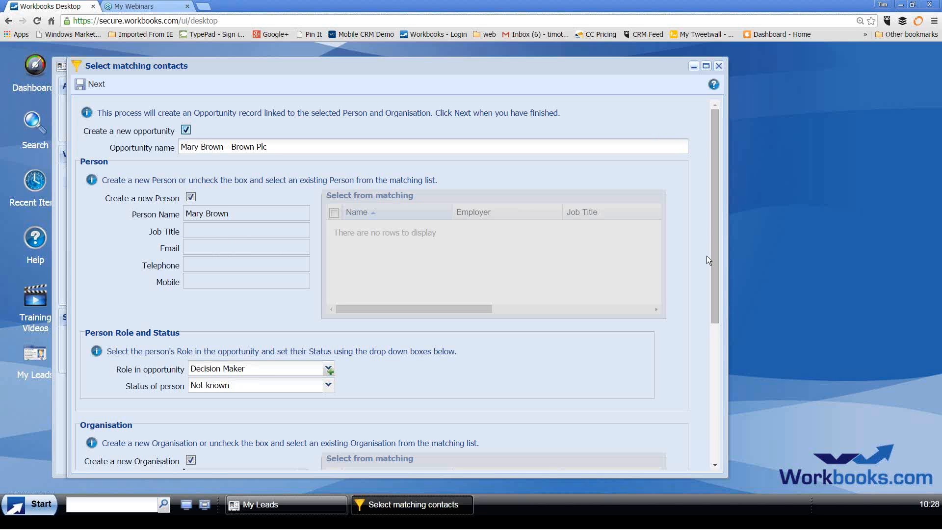
# Set Organisation Template to (No Template) and convert the lead into opportunity OPP-310
pyautogui.moveTo(713, 256); pyautogui.dragTo(710, 309)
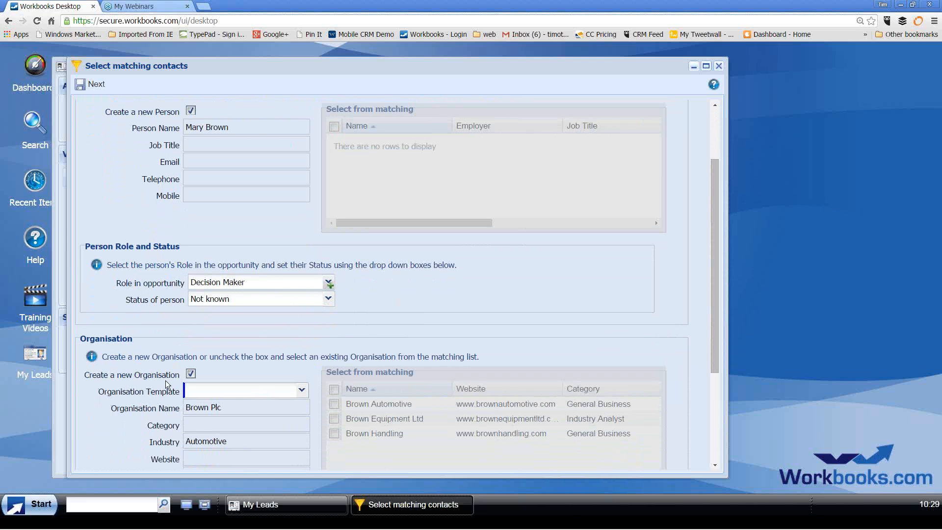
pyautogui.click(301, 391)
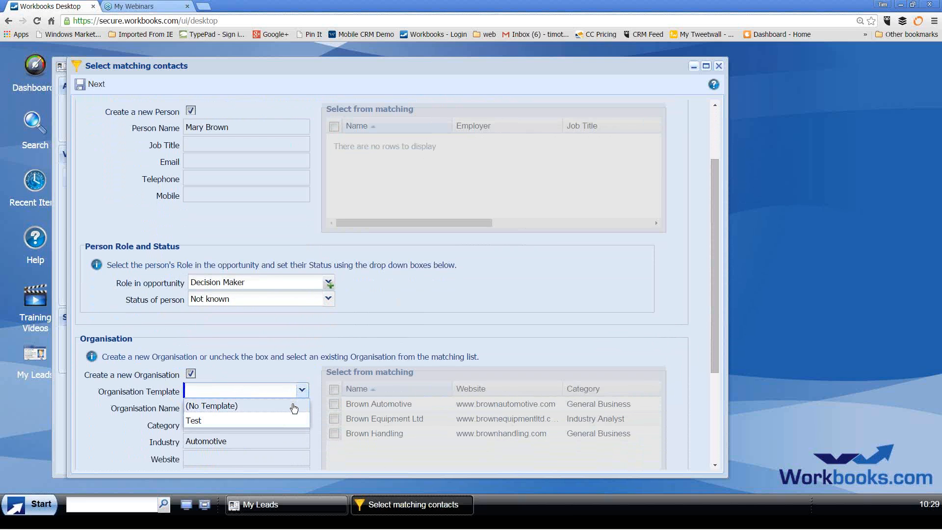
pyautogui.click(293, 406)
pyautogui.moveTo(714, 284); pyautogui.dragTo(718, 234)
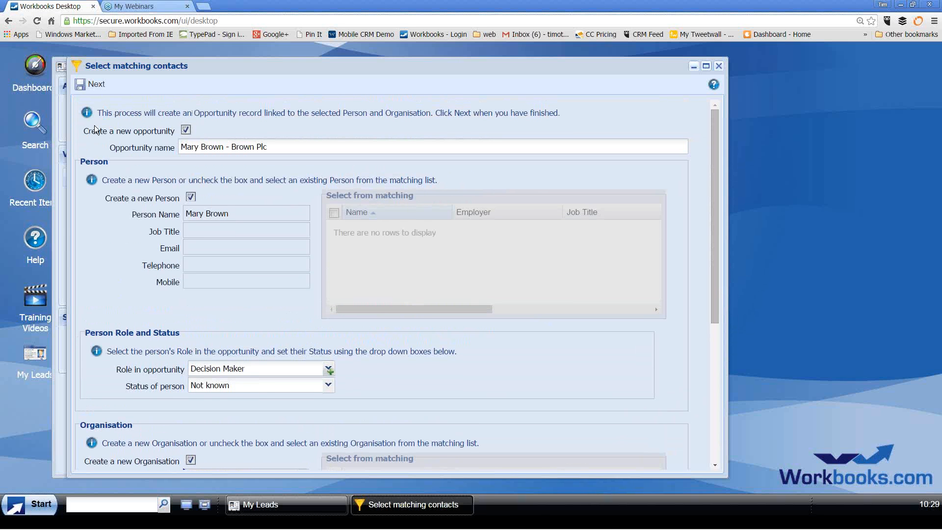
pyautogui.click(96, 85)
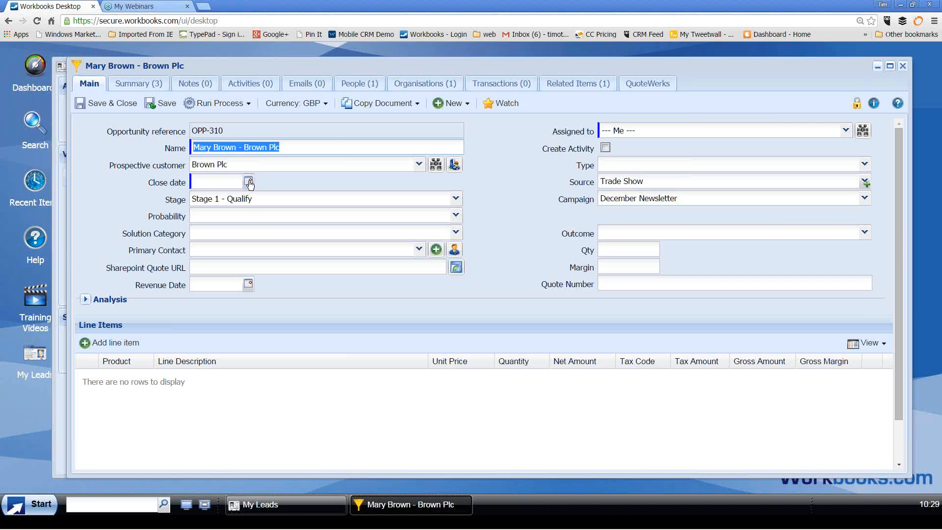
# Set the opportunity's close date to 30 April 2015 and save it
pyautogui.click(205, 178)
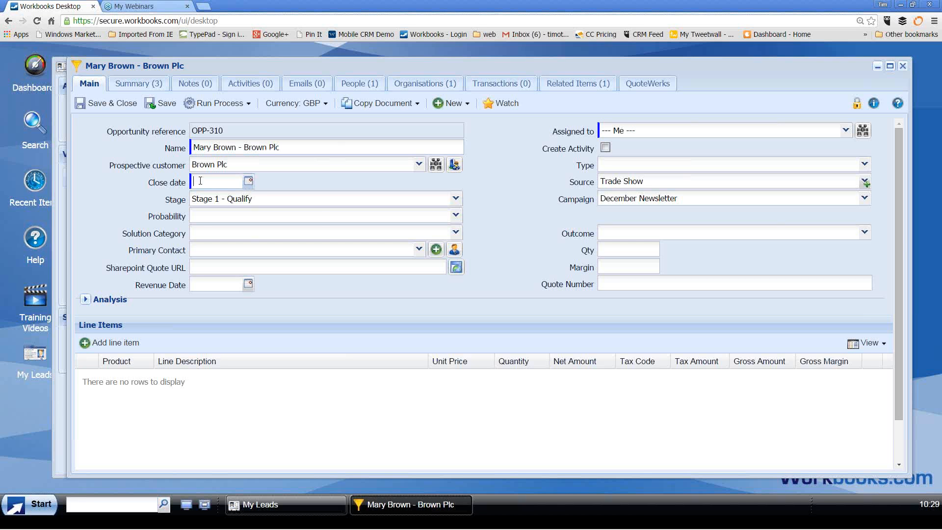
pyautogui.click(249, 183)
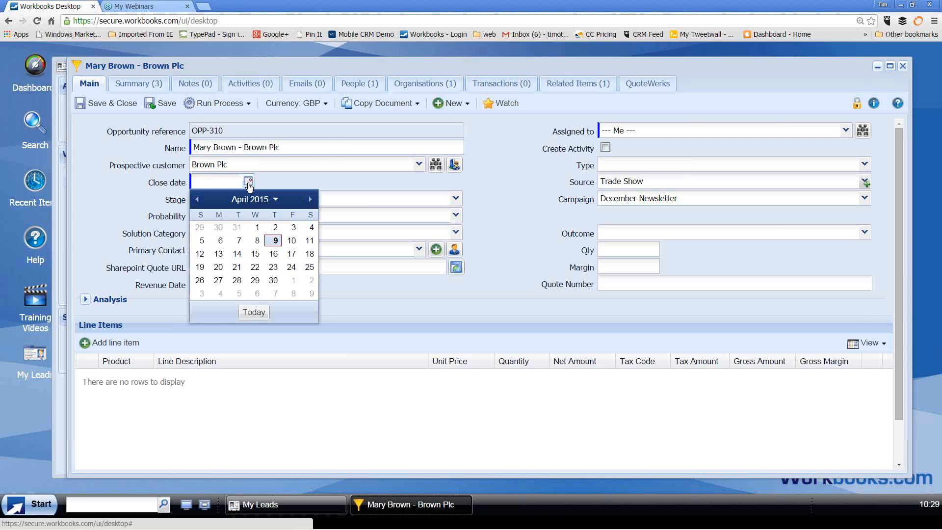
pyautogui.click(273, 280)
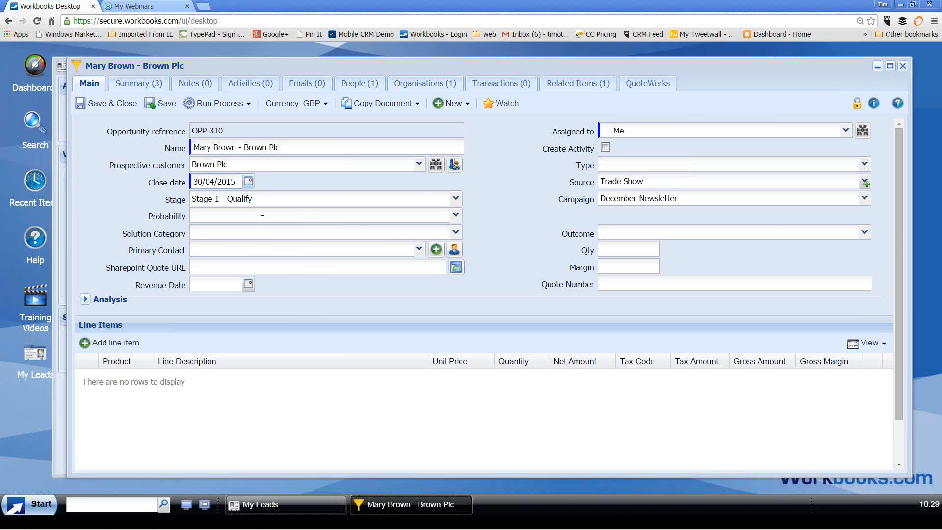
pyautogui.click(127, 105)
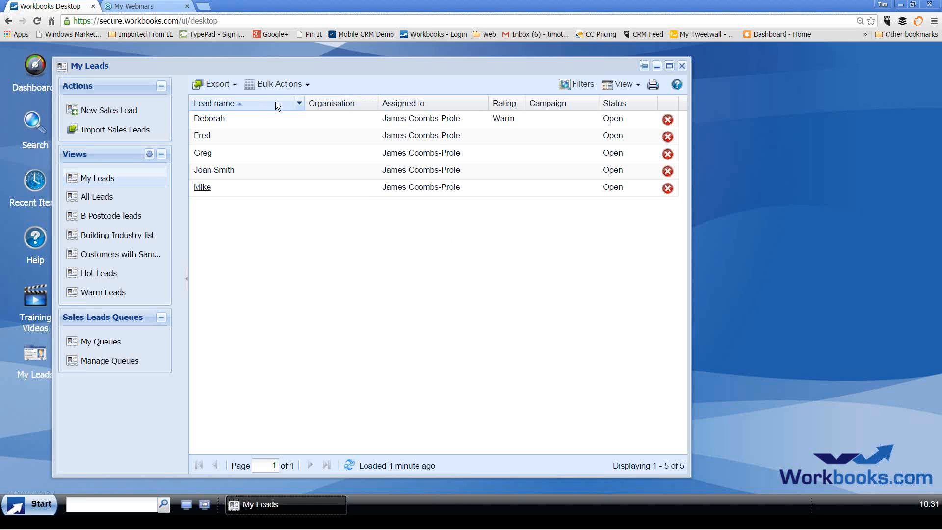
# Close the My Leads window, leaving the Workbooks desktop empty
pyautogui.click(683, 66)
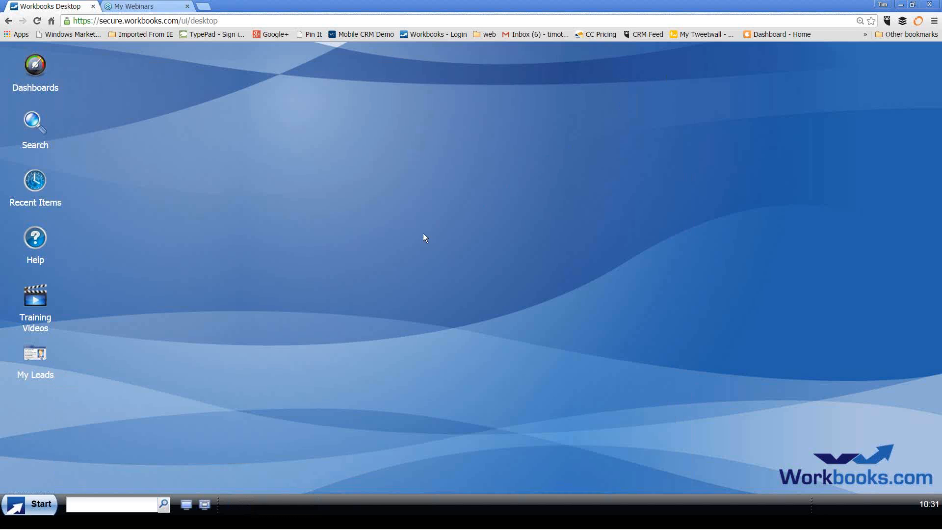
pyautogui.click(43, 505)
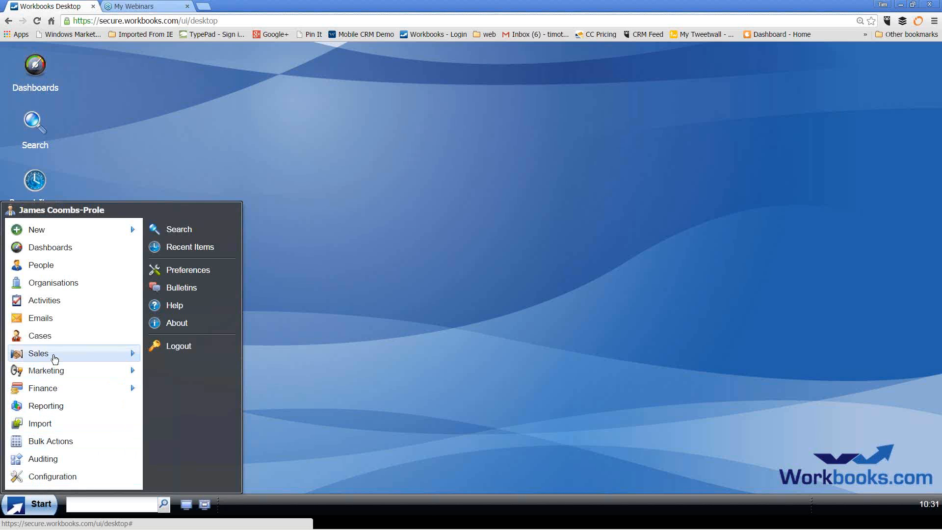
# Open Sales > Opportunities and sort the list by Amount, largest first
pyautogui.moveTo(53, 354)
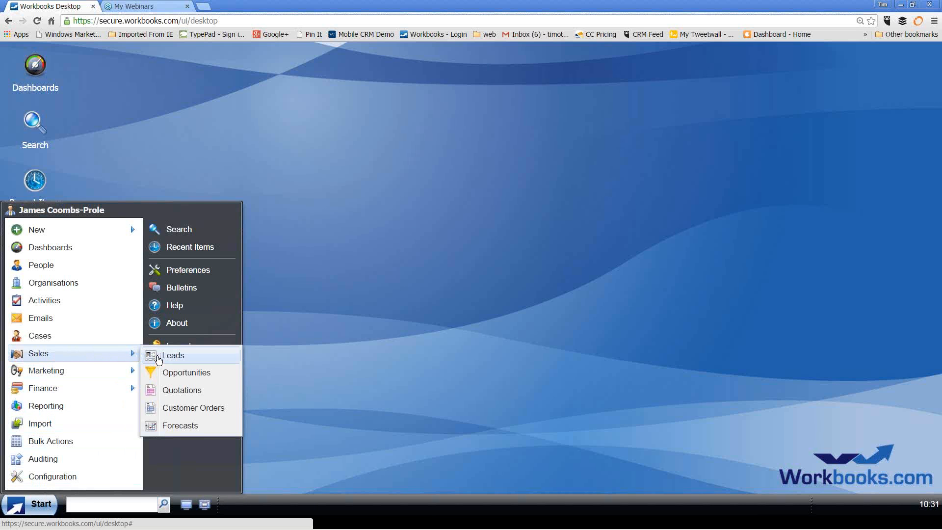
pyautogui.click(190, 375)
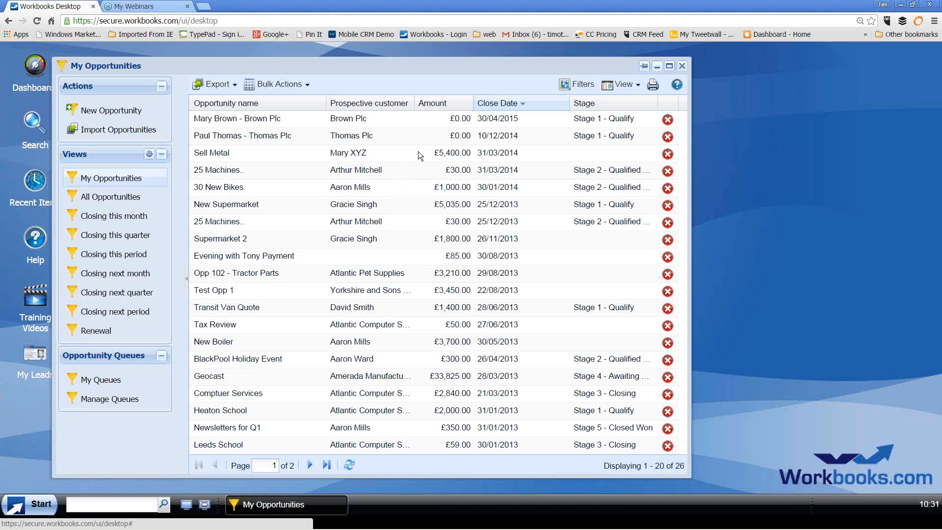
pyautogui.click(458, 102)
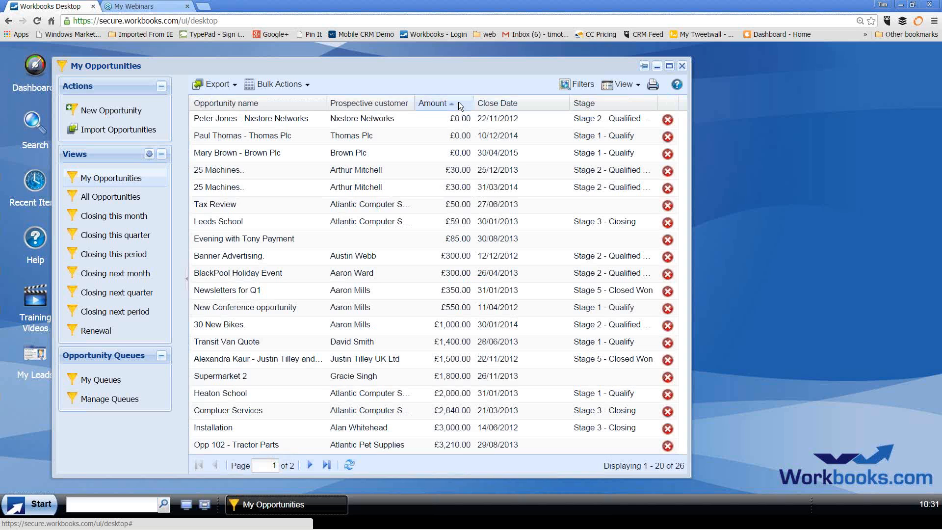
pyautogui.click(458, 101)
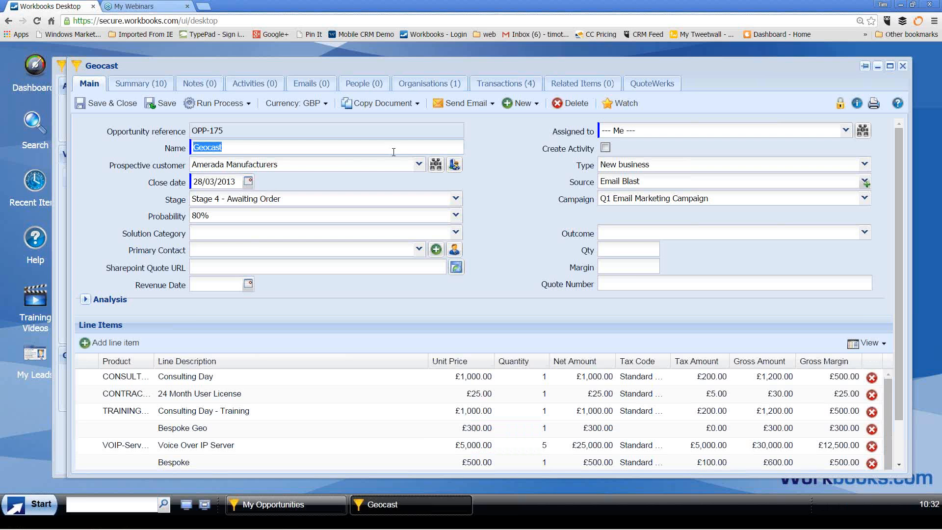
# Switch to the PowerPoint presentation and advance to the 'Sales Tracking & Management Information' slide
pyautogui.hotkey('alt', 'Tab')
pyautogui.hotkey('alt', 'Tab')
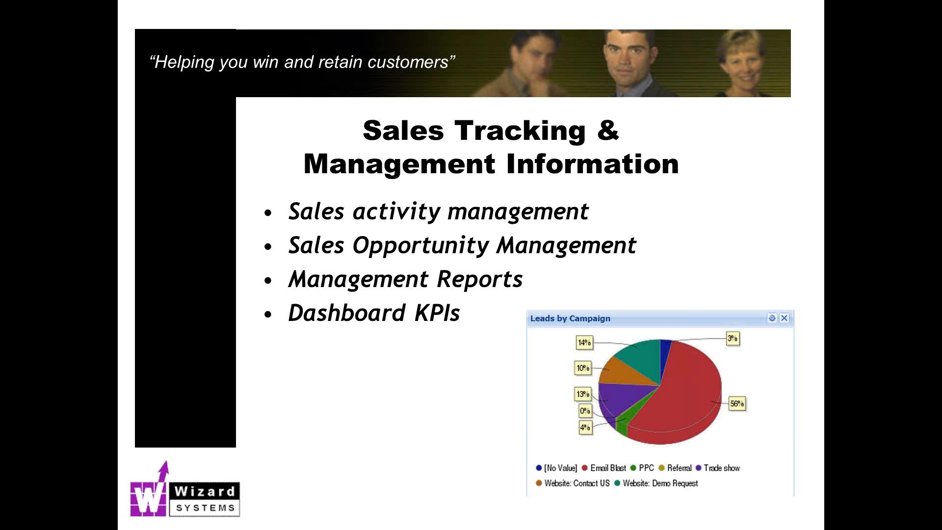
pyautogui.press('Right')
pyautogui.press('Right')
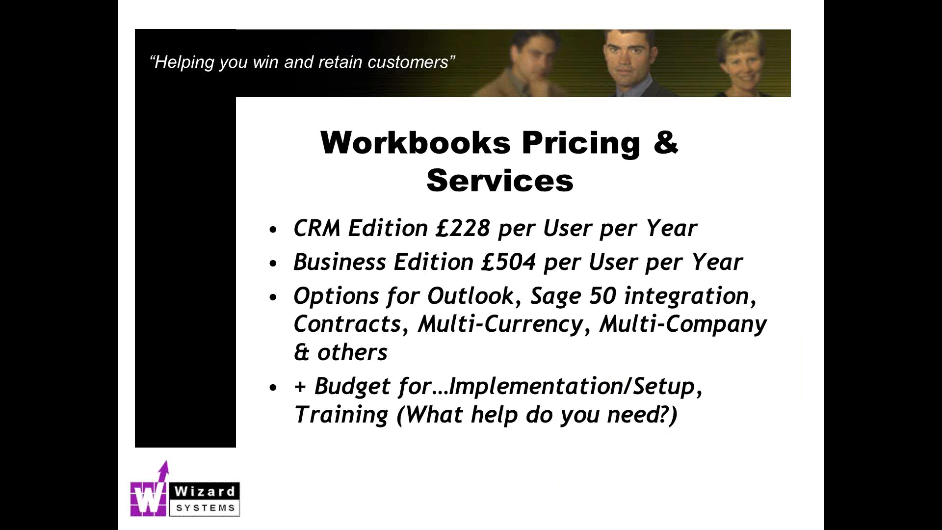
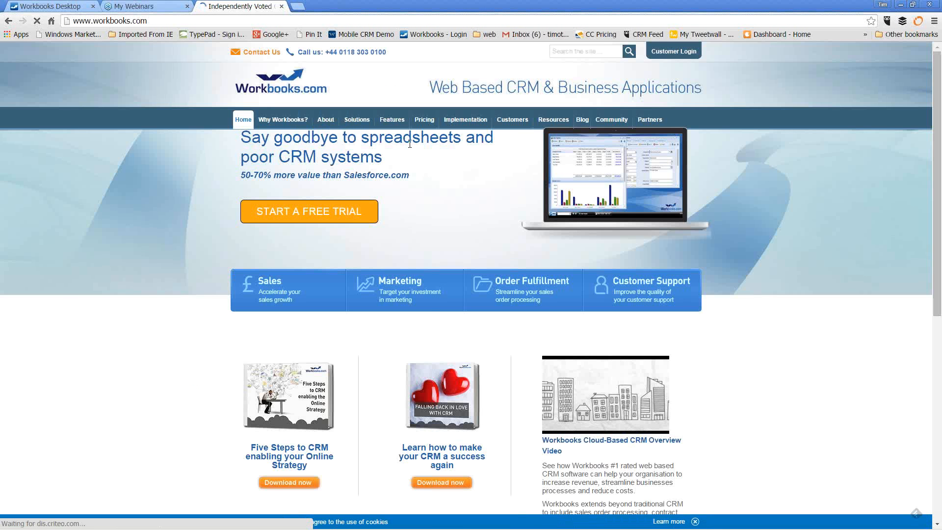
# Filter the Workbooks.com customer case studies to the IT & Telecommunications industry
pyautogui.moveTo(517, 126)
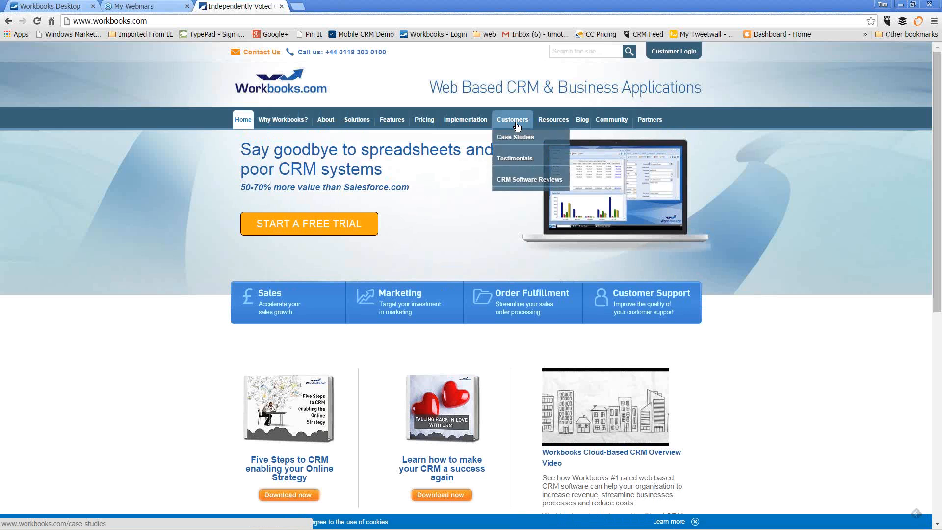
pyautogui.click(517, 126)
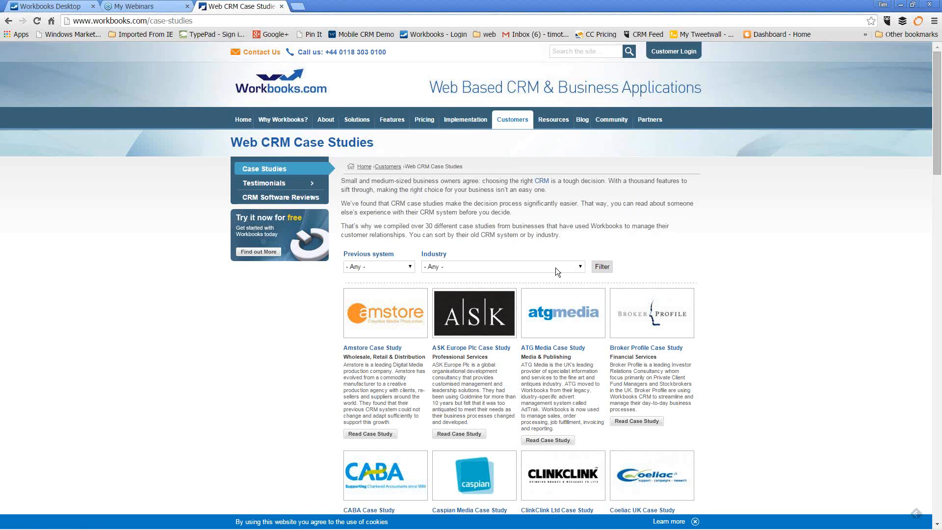
pyautogui.click(581, 267)
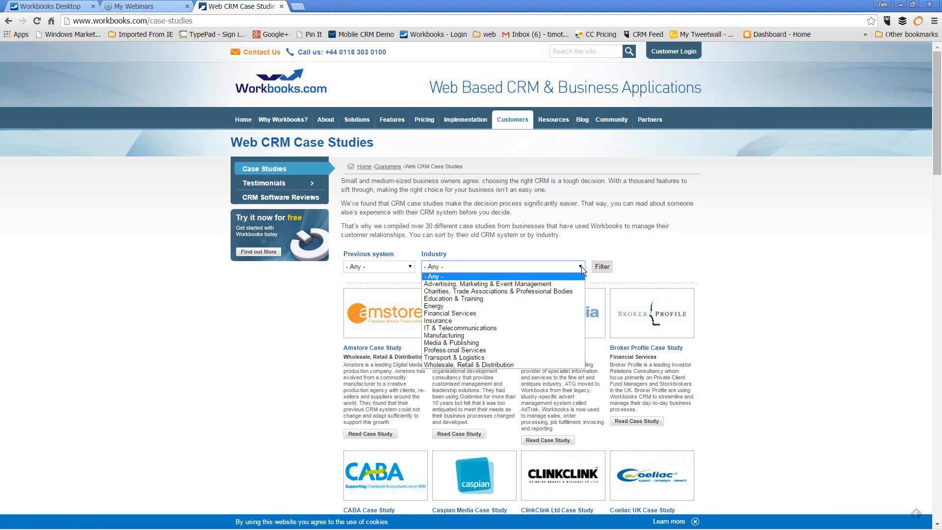
pyautogui.click(558, 327)
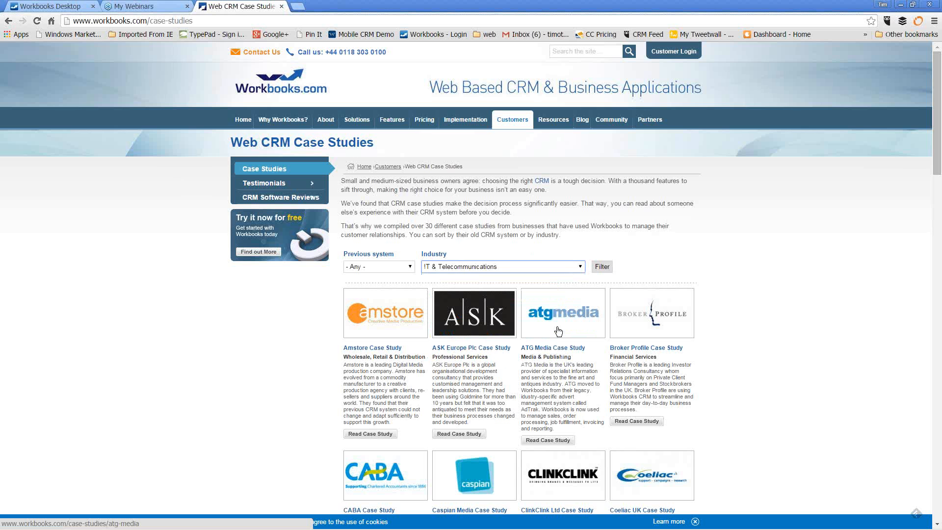
pyautogui.click(602, 267)
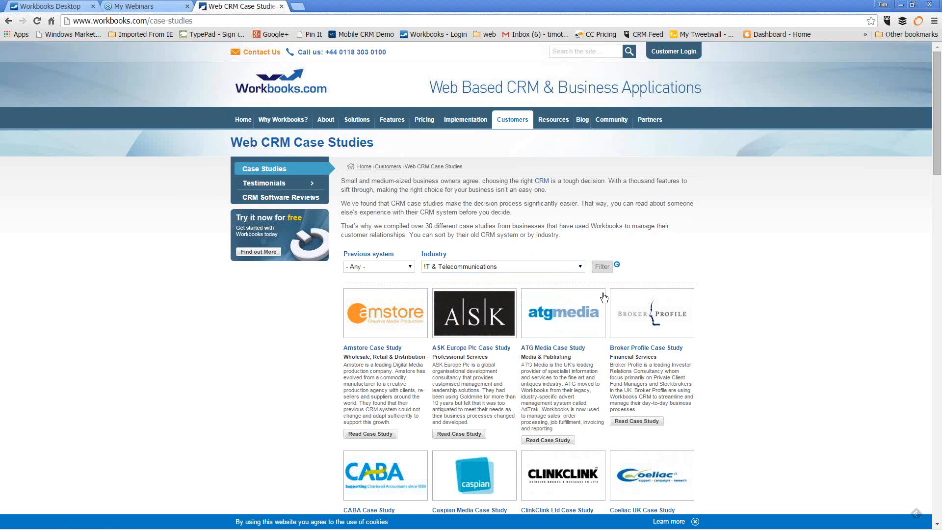
pyautogui.moveTo(939, 254); pyautogui.dragTo(935, 273)
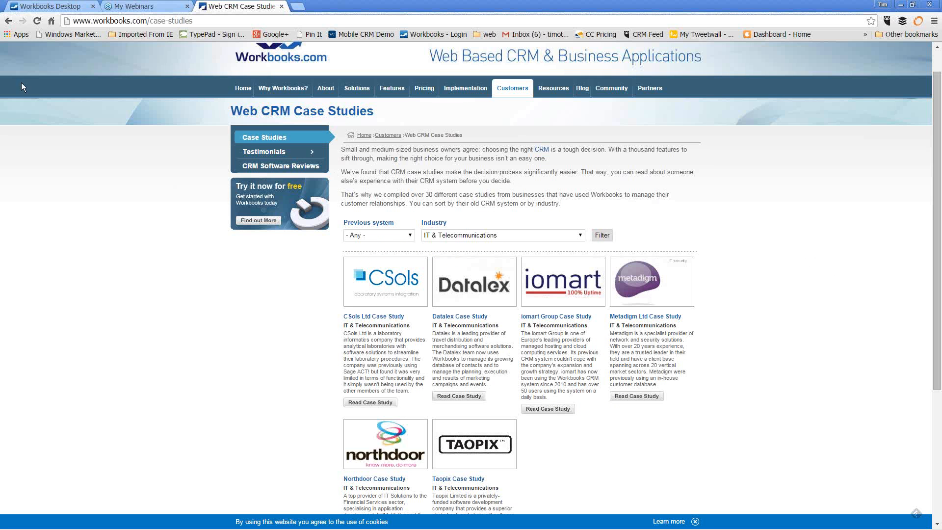
# Back on the Workbooks desktop, open Start > Preferences and scroll to the Telephone integration settings
pyautogui.click(43, 7)
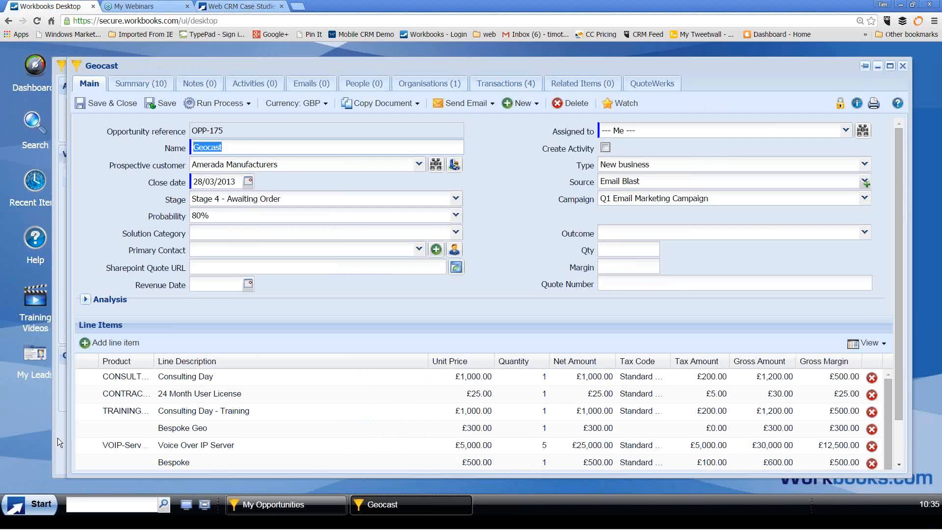
pyautogui.click(39, 510)
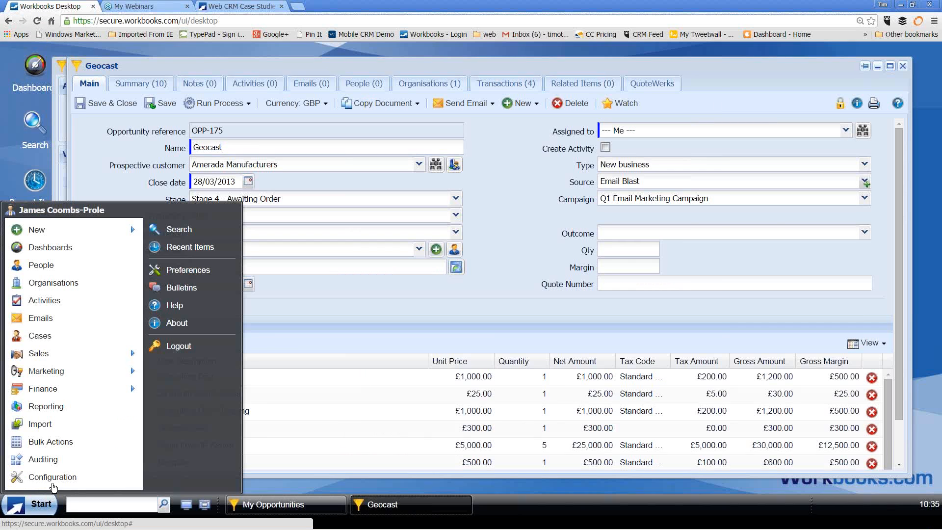
pyautogui.click(196, 274)
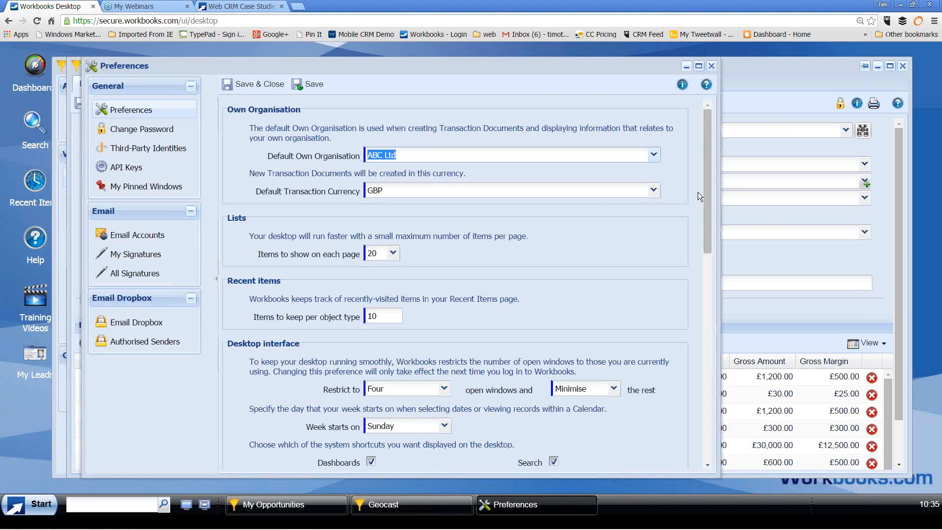
pyautogui.moveTo(704, 189); pyautogui.dragTo(705, 292)
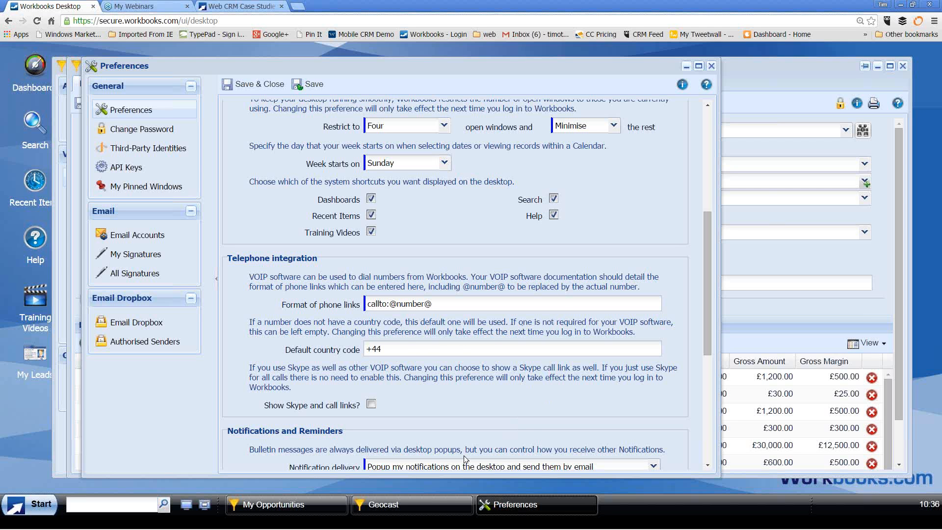
pyautogui.click(137, 502)
# Quick-search for the contact's first name and open the matching person's record
pyautogui.write('alan')
pyautogui.press('Return')
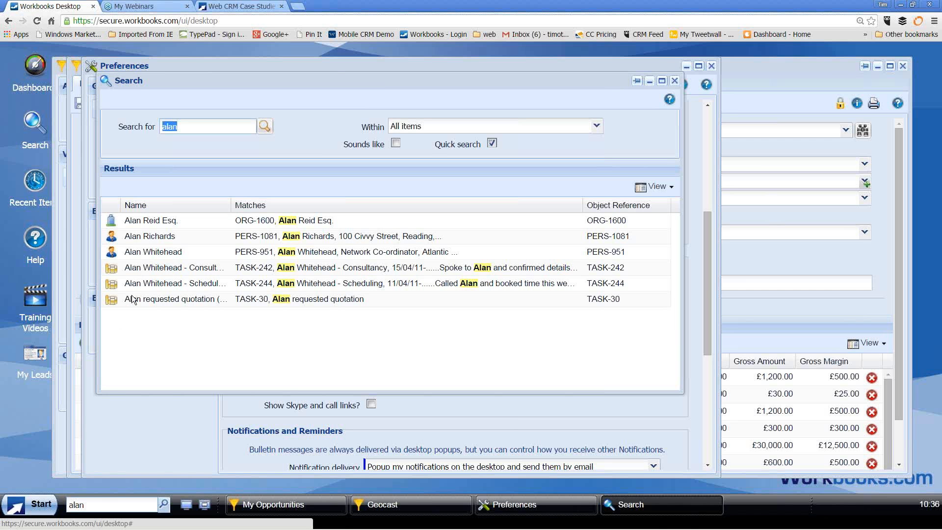
pyautogui.click(149, 254)
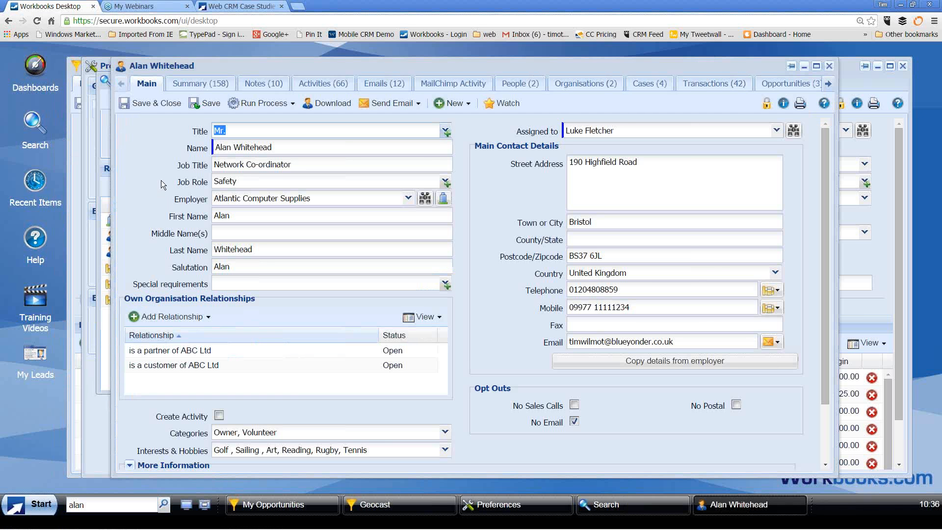
# Check the contact's Send Email templates, then list their 12 logged emails
pyautogui.click(408, 108)
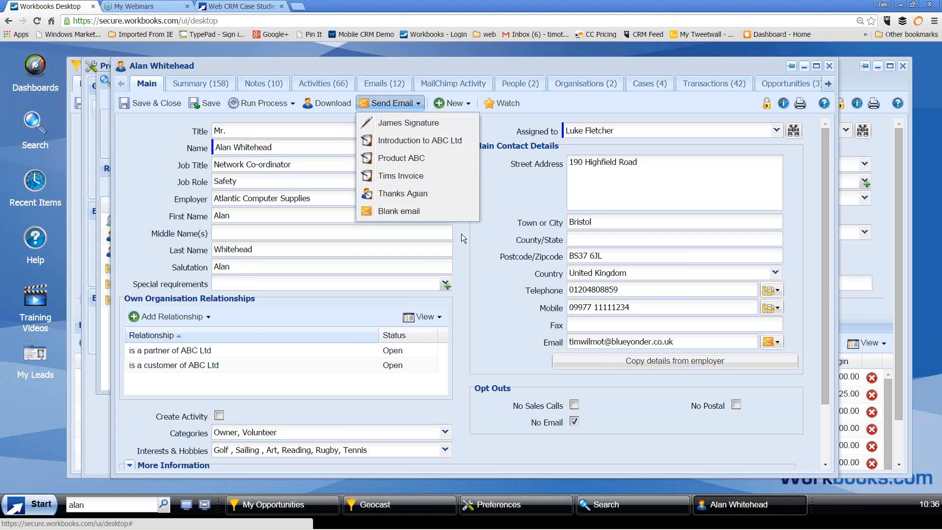
pyautogui.click(390, 87)
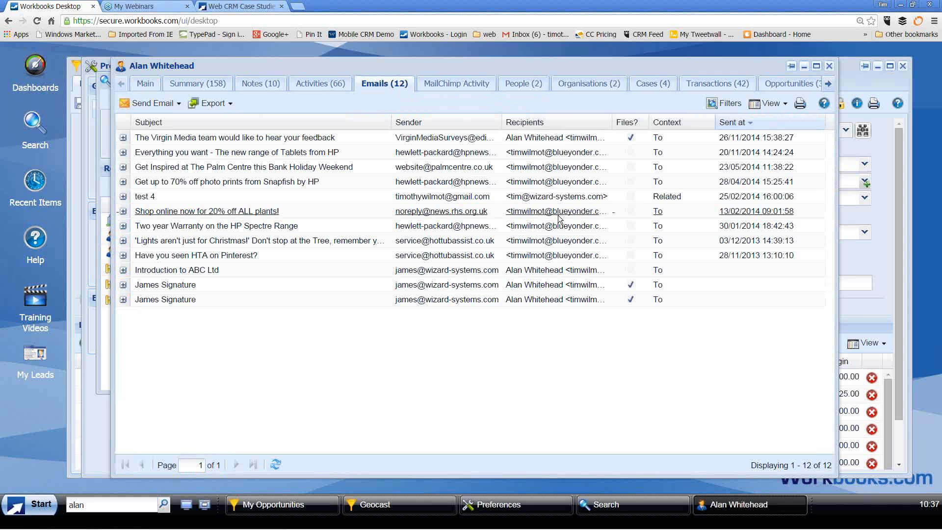
pyautogui.click(38, 509)
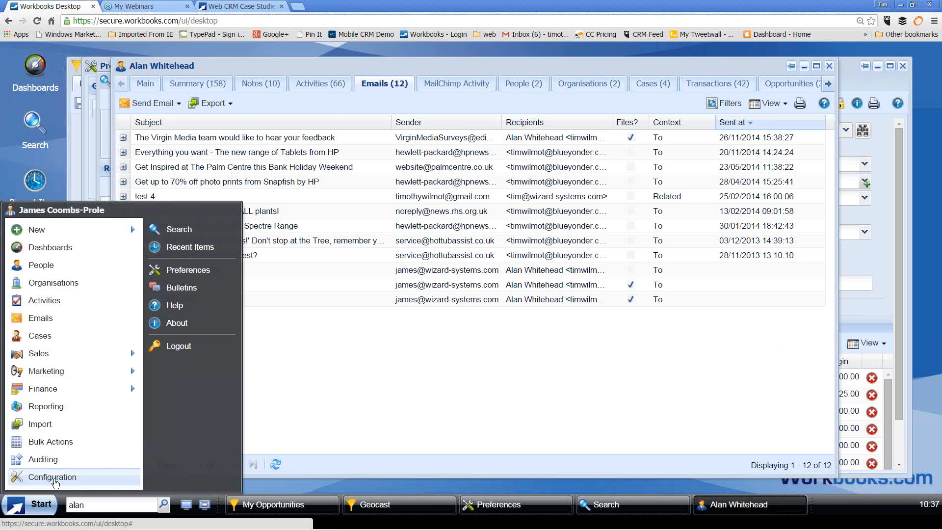
# Open Start > Configuration and expand Automation to show Plugins, Processes and Scripts
pyautogui.click(52, 477)
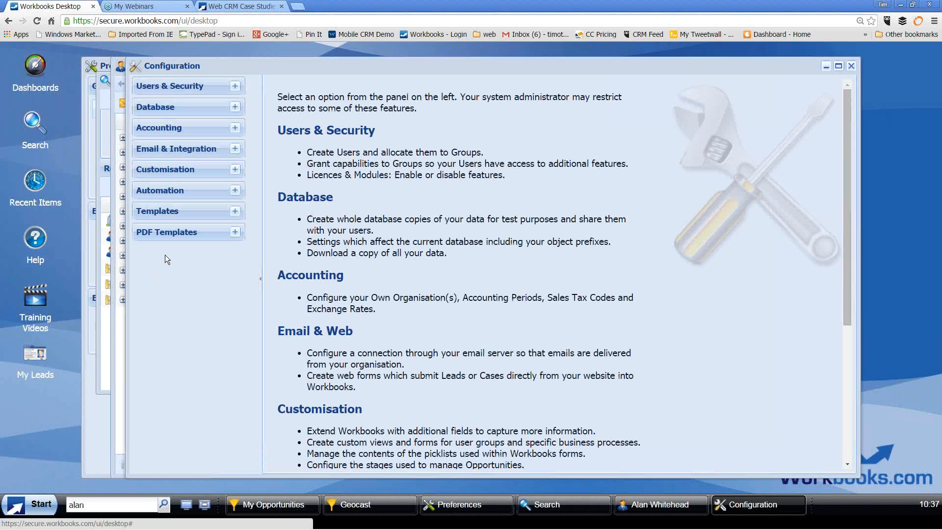
pyautogui.click(235, 191)
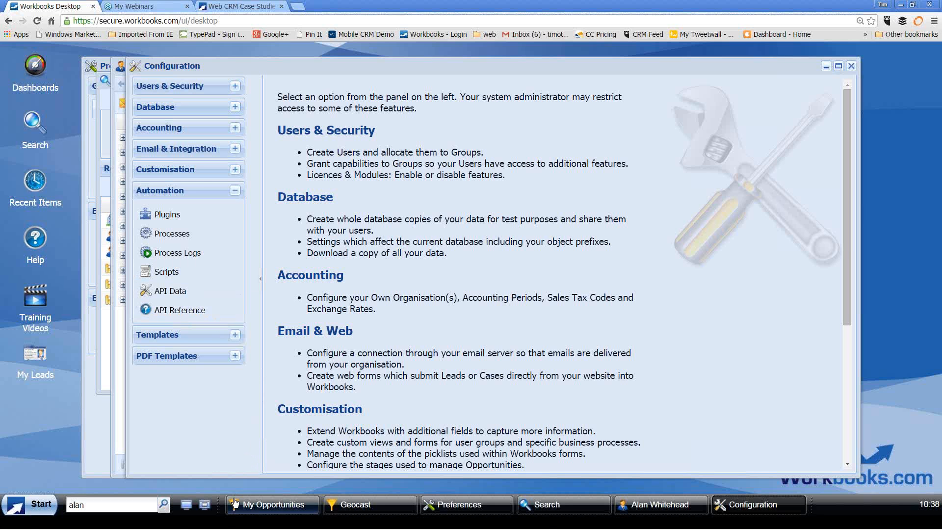
pyautogui.moveTo(240, 528)
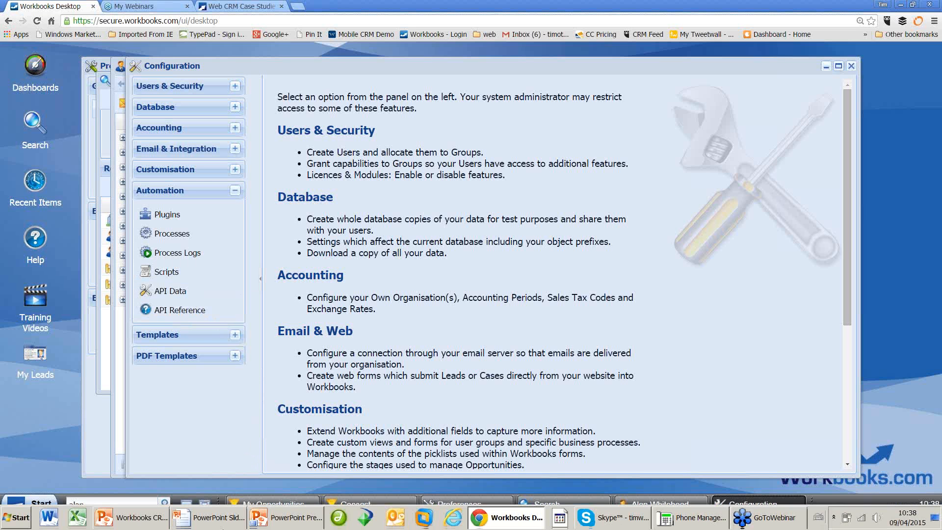
# Open the HotSpring World chlorine offer email in its own Outlook window, then return to Chrome
pyautogui.click(394, 518)
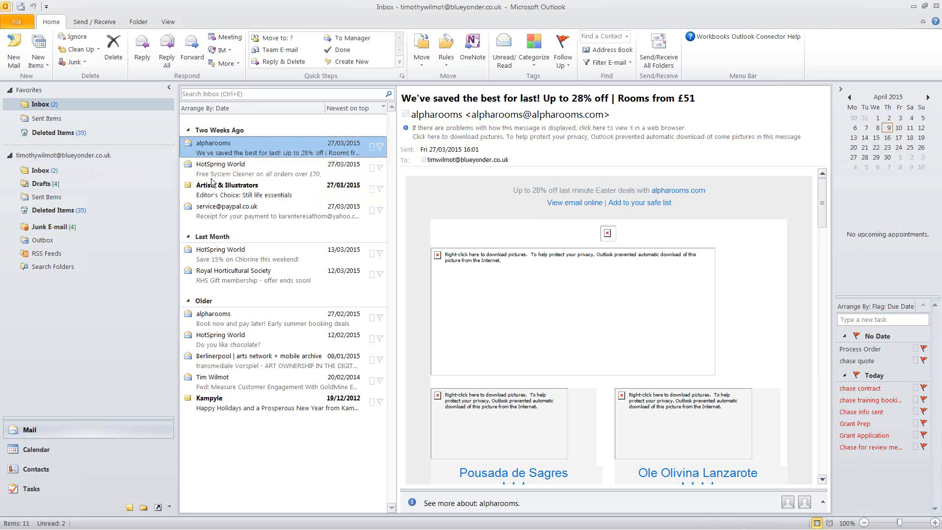
pyautogui.click(253, 260)
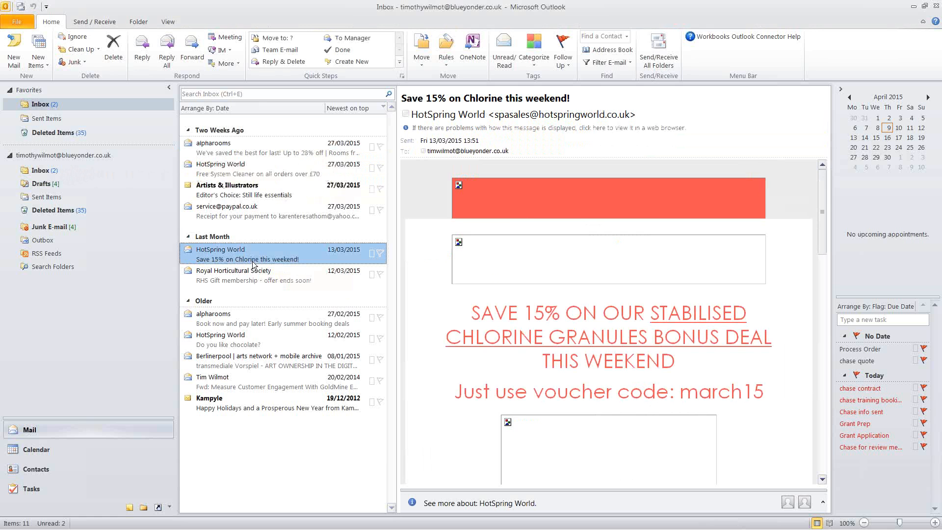
pyautogui.doubleClick(253, 263)
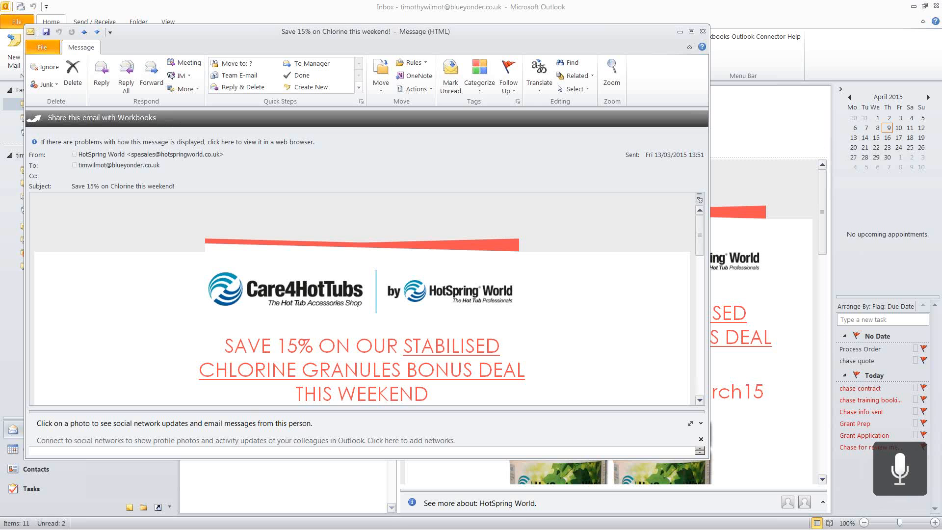
pyautogui.moveTo(310, 525)
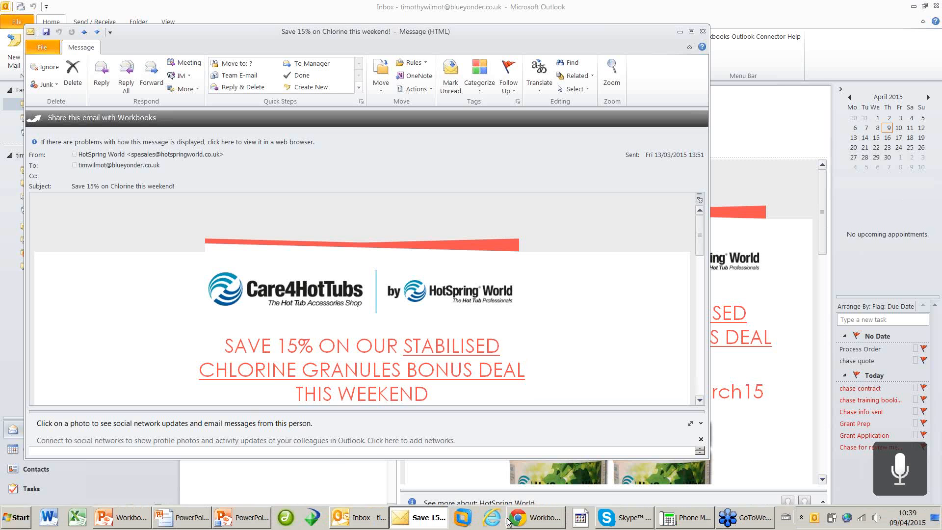
pyautogui.click(539, 519)
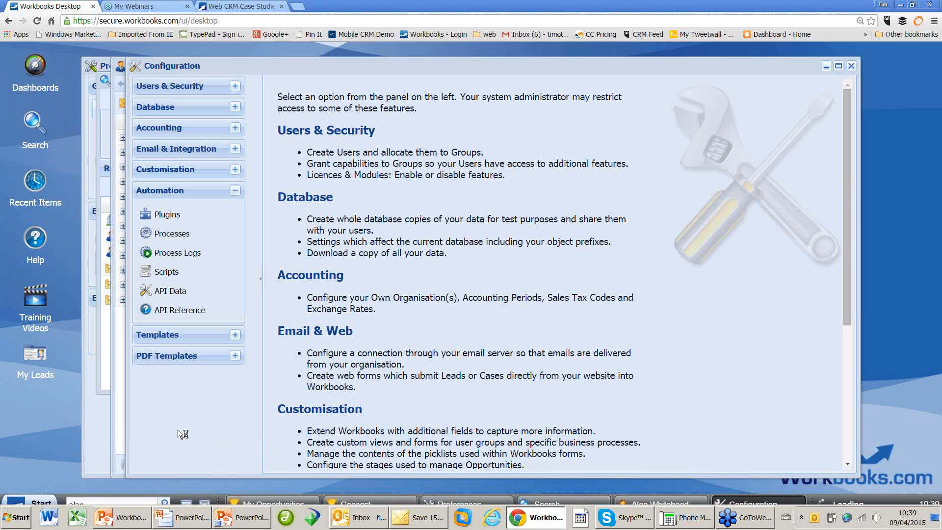
# Close all Workbooks windows and open Tim's Dashboard from the Dashboards list
pyautogui.click(189, 509)
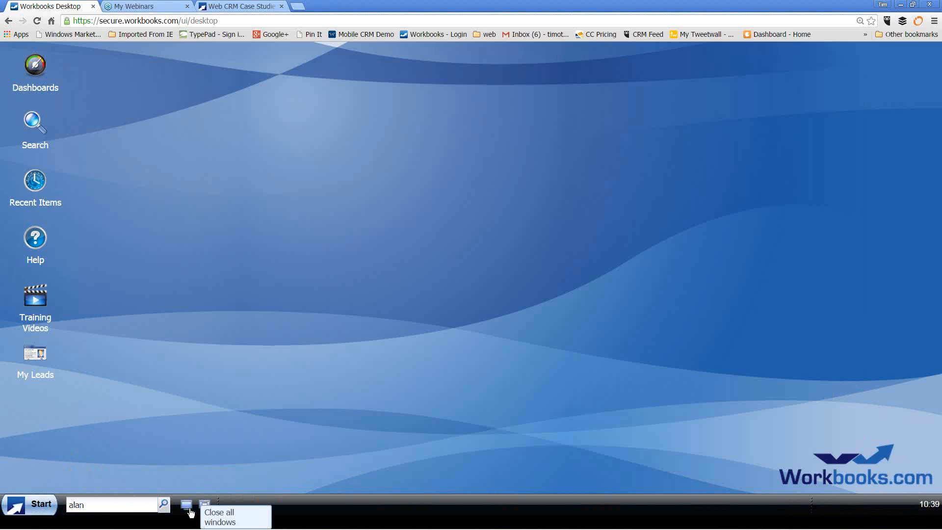
pyautogui.click(37, 71)
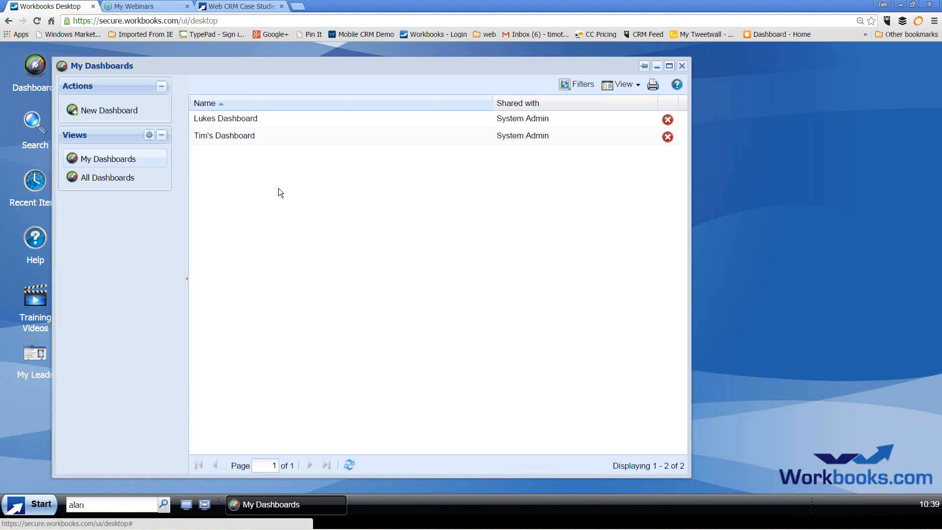
pyautogui.doubleClick(239, 135)
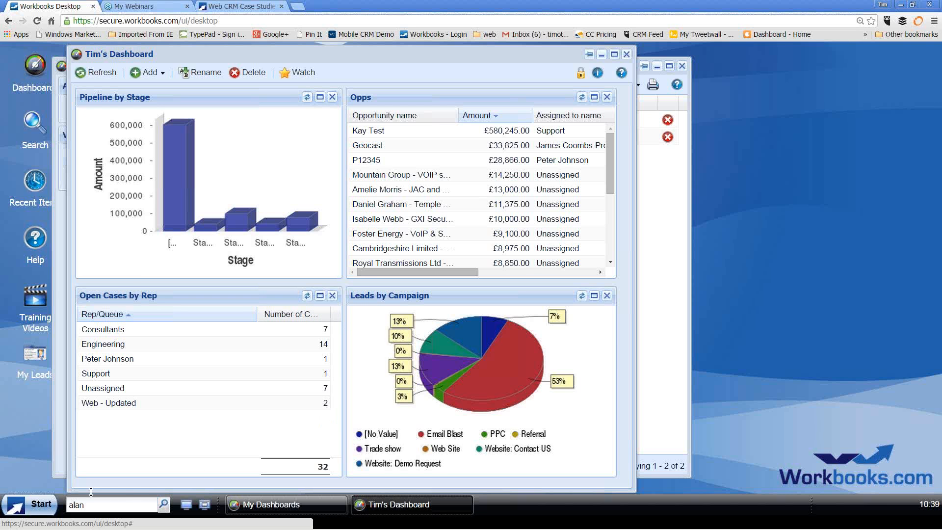
pyautogui.click(38, 506)
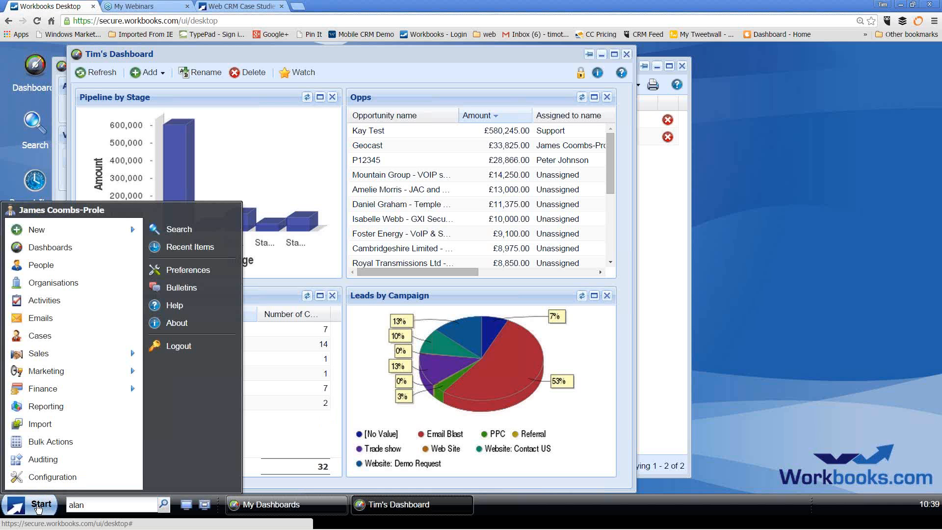
# Open Start > Activities and apply the Luke's Calls view, listing 43 activities assigned to Luke
pyautogui.click(61, 308)
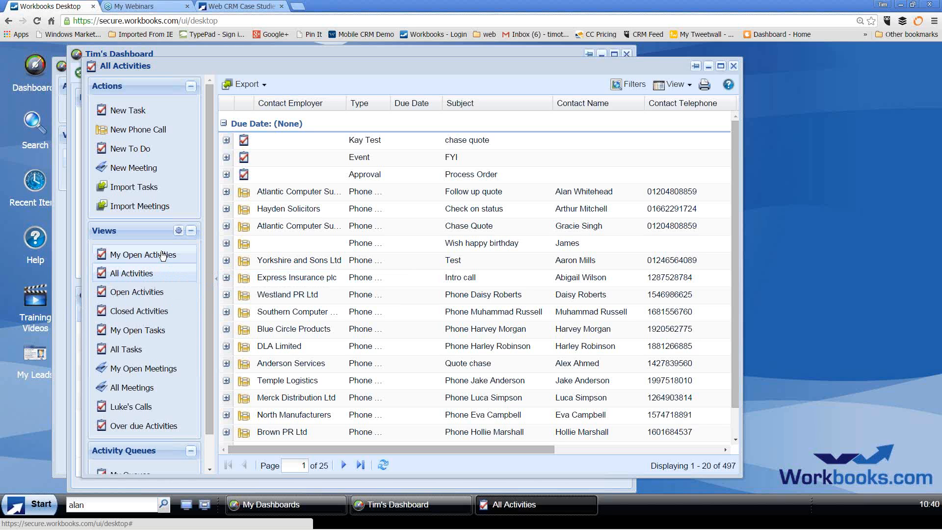
pyautogui.click(146, 409)
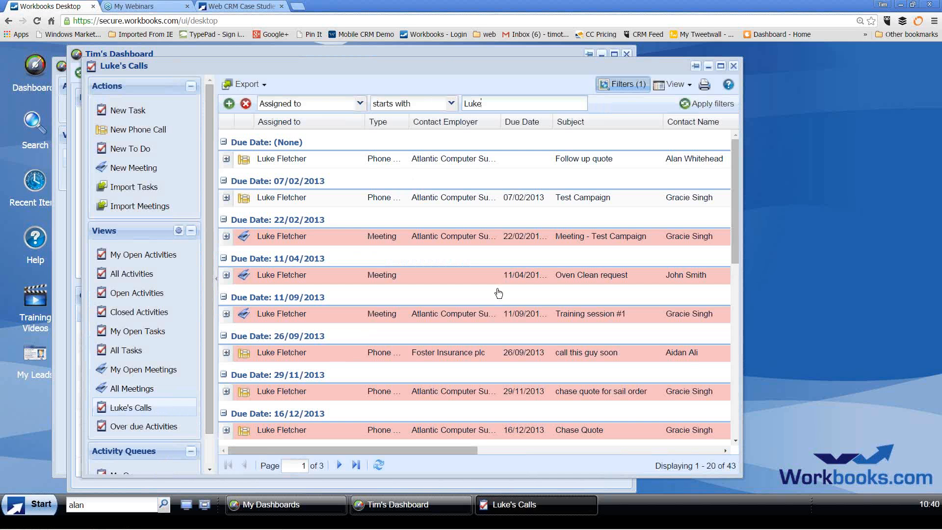
pyautogui.click(41, 508)
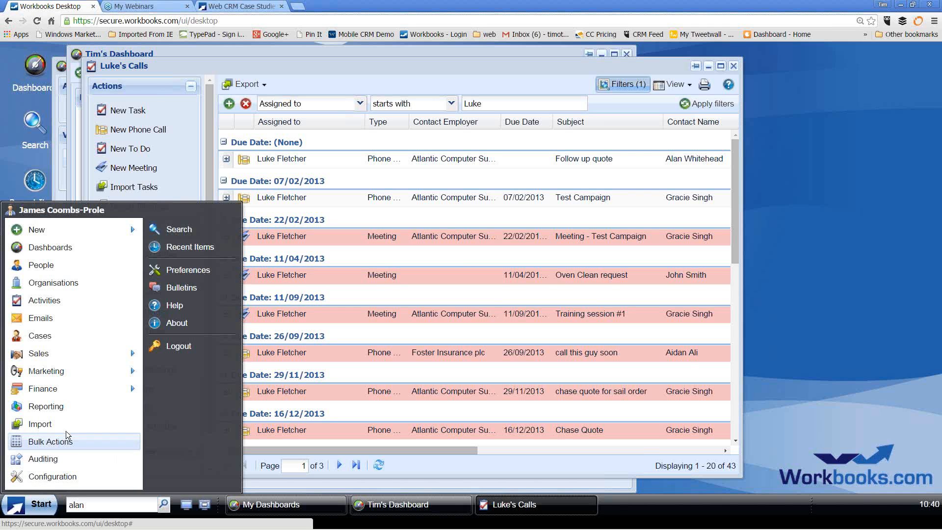
# Run the Activities by User report, then advance the slideshow to the 'What next?' slide
pyautogui.click(74, 408)
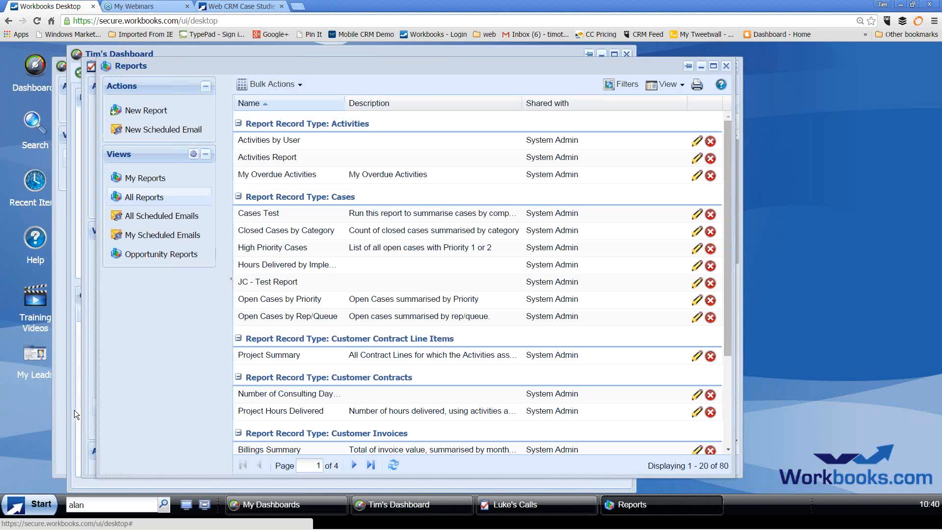
pyautogui.click(275, 140)
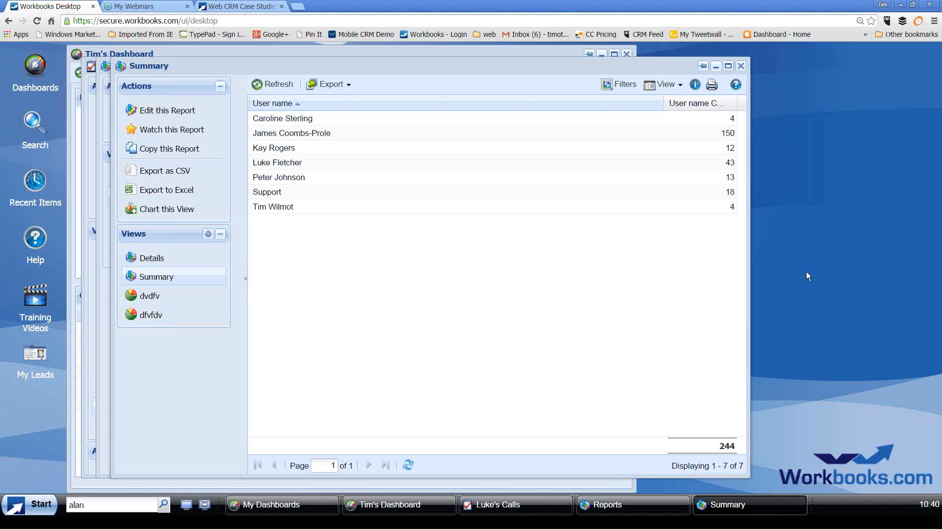
pyautogui.hotkey('alt', 'Tab')
pyautogui.hotkey('alt', 'Tab')
pyautogui.hotkey('alt', 'Tab')
pyautogui.hotkey('alt', 'Tab')
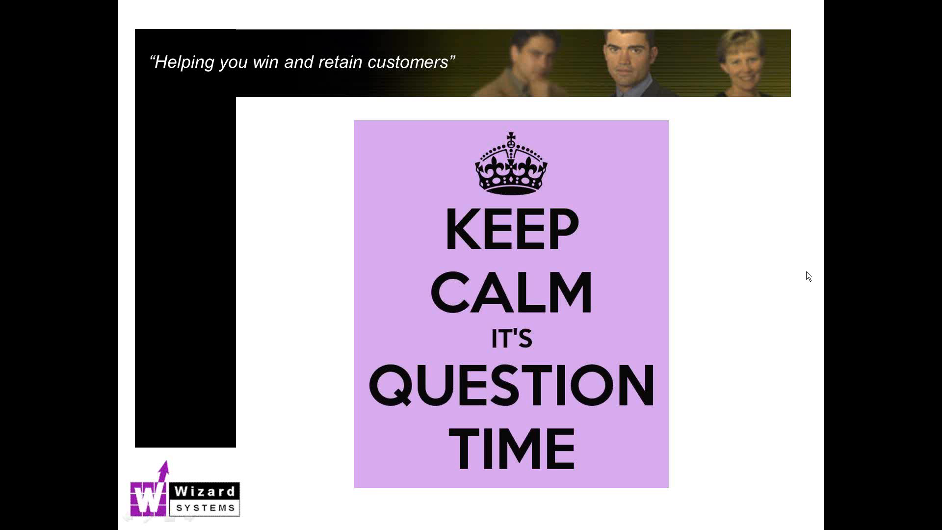
pyautogui.click(806, 272)
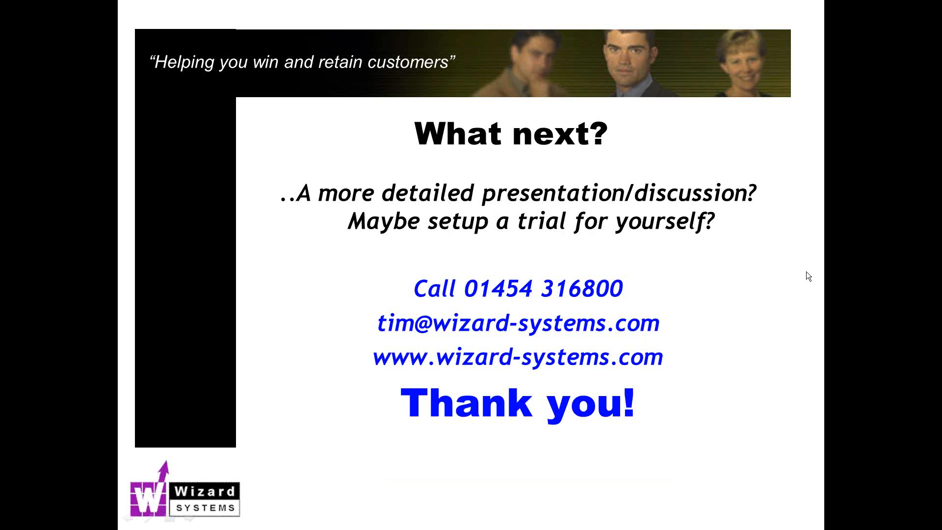